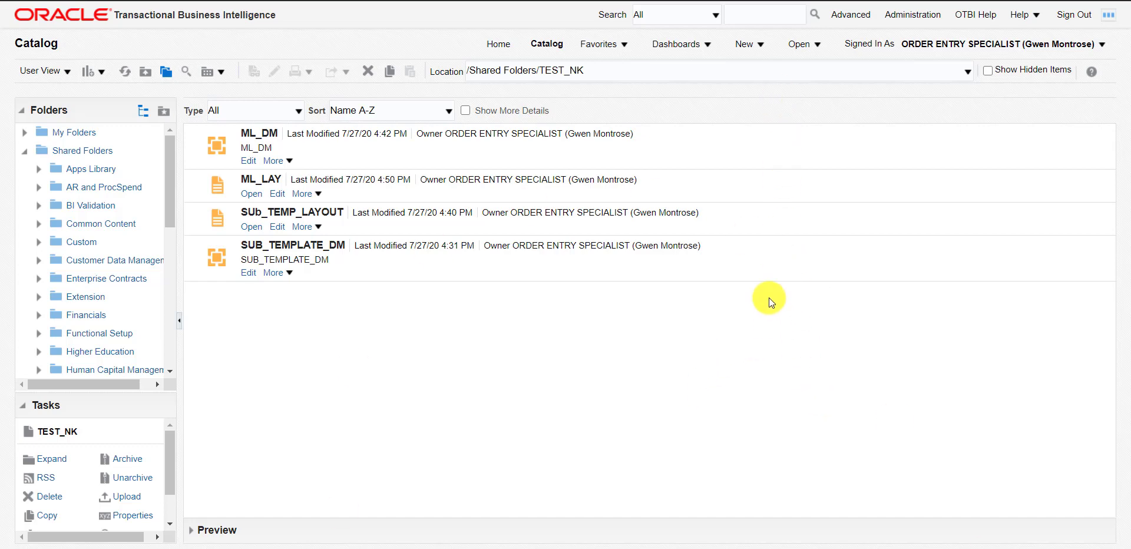
- Create a new, empty published-reporting data model
left_click(759, 43)
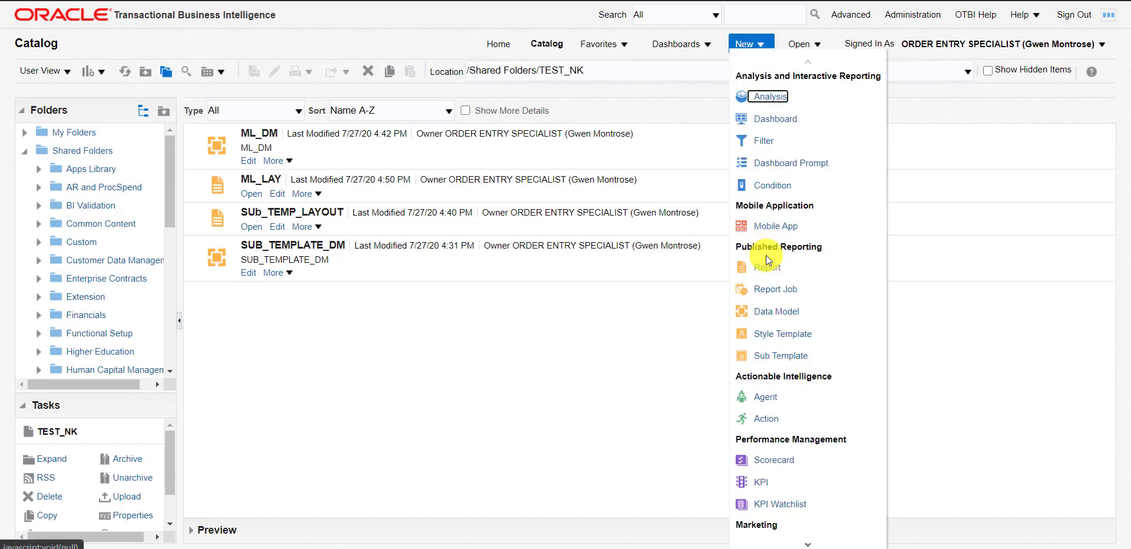
left_click(770, 317)
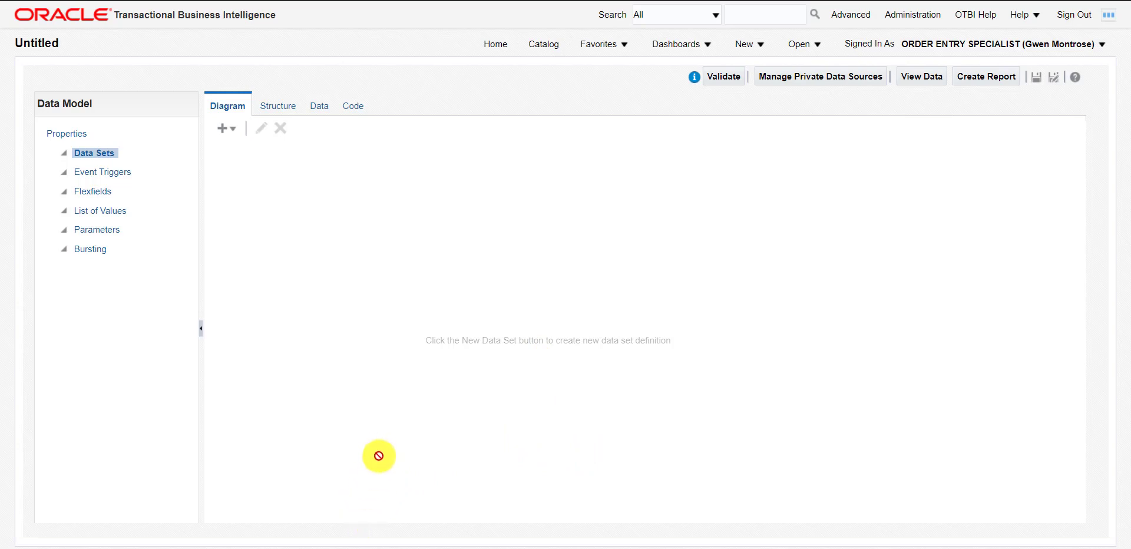
- Switch to the Notepad++ notes and add the lines "1. Create the Data Model:" and "Query:" below "Steps:"
left_click(349, 547)
left_click_drag(54, 29, 671, 30)
left_click(137, 79)
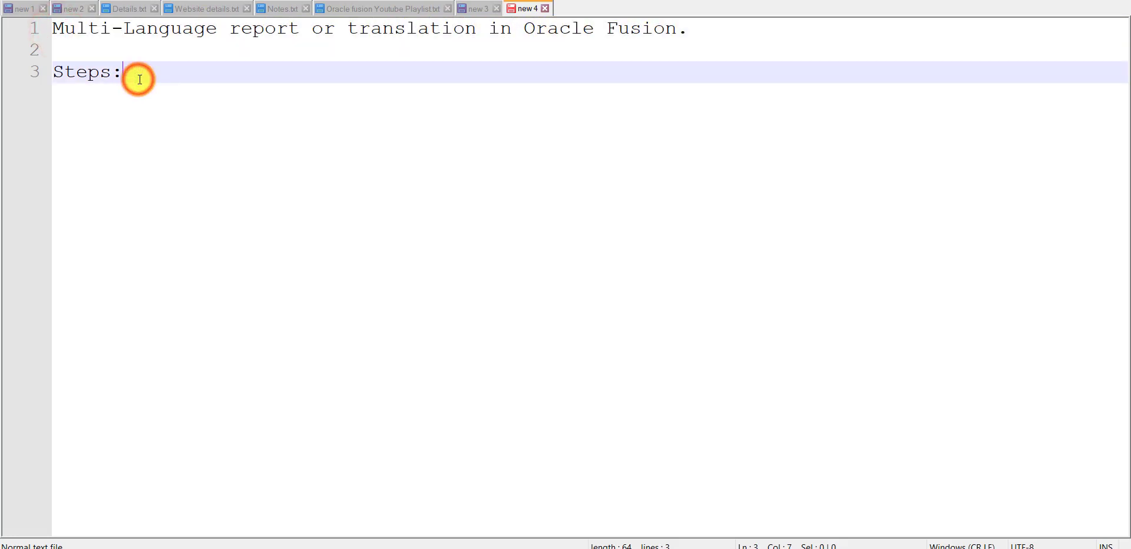
key("Return")
type("1")
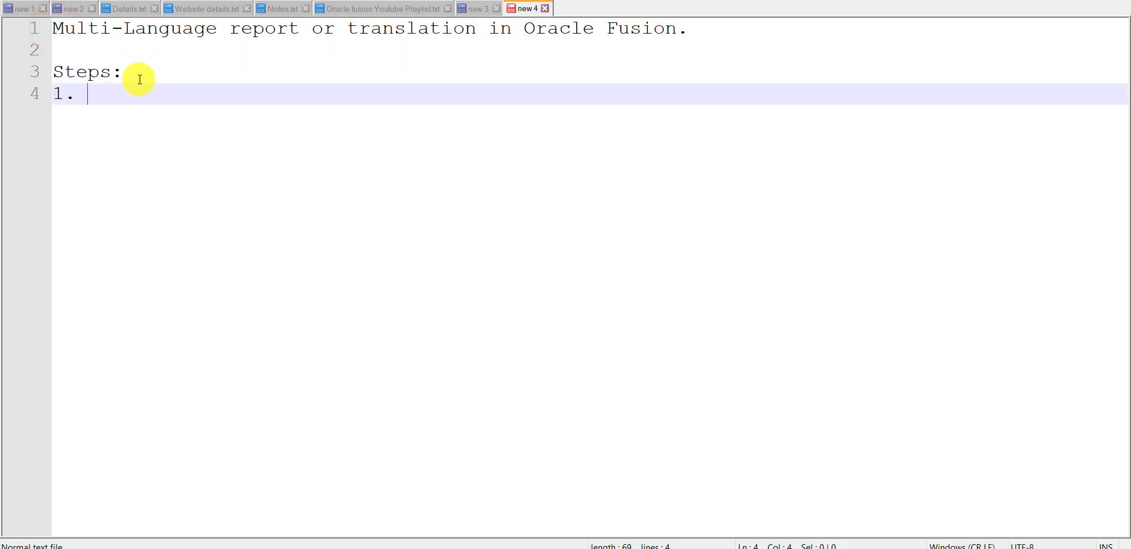
type(". Create the Data Model:")
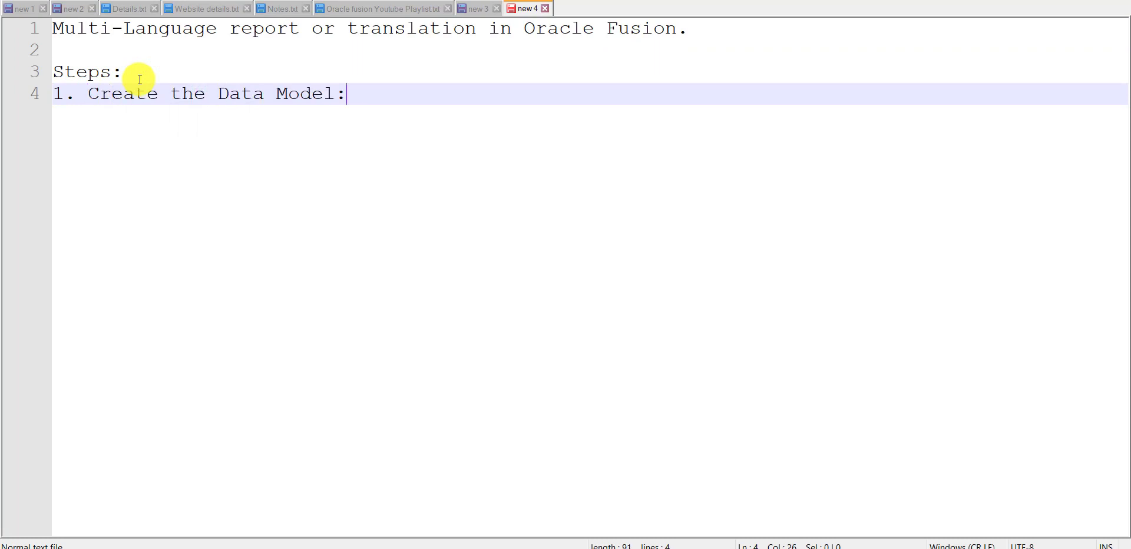
key("Return")
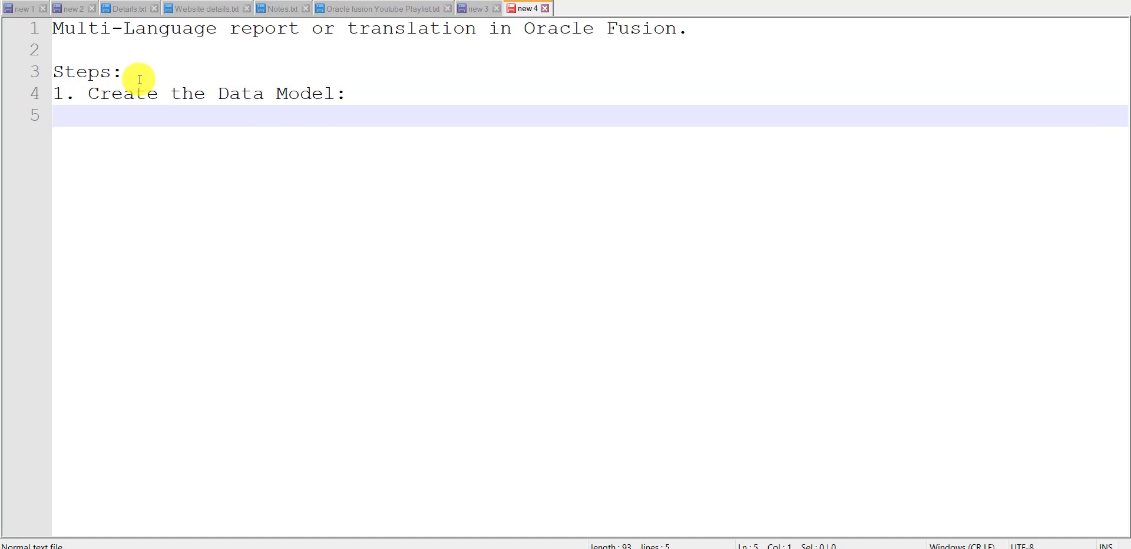
type("Query:")
key("Return")
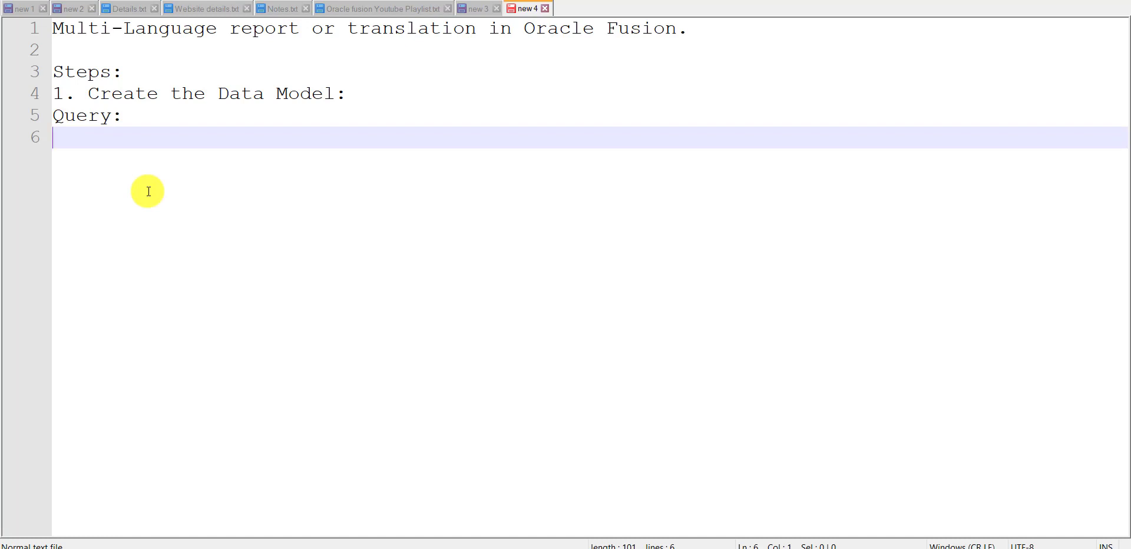
- Insert the purchase order SELECT query on po_headers_all and po_lines_all below "Query:" and indent its SELECT line by two tabs
type("SELECT \t\t\t a.po_header_id \"PO Header\", \t\t\t b.po_header_id \"PO Header Id\", \t\t\t b.po_line_id \"PO Line Id\", \t\t\t b.item_id \"Item ID\", \t\t\t b.unit_price \"Unit Price\", \t\t\t b.quantity \"Quantity\", \t\t\t b.base_unit_price \"Base Unit Price\" \t\t FROM \t\t\t po_headers_all a, \t\t\t po_lines_all b \t\t WHERE \t\t\t a.po_header_id = b.po_header_id \t\t\t AND a.segment1 = 162352")
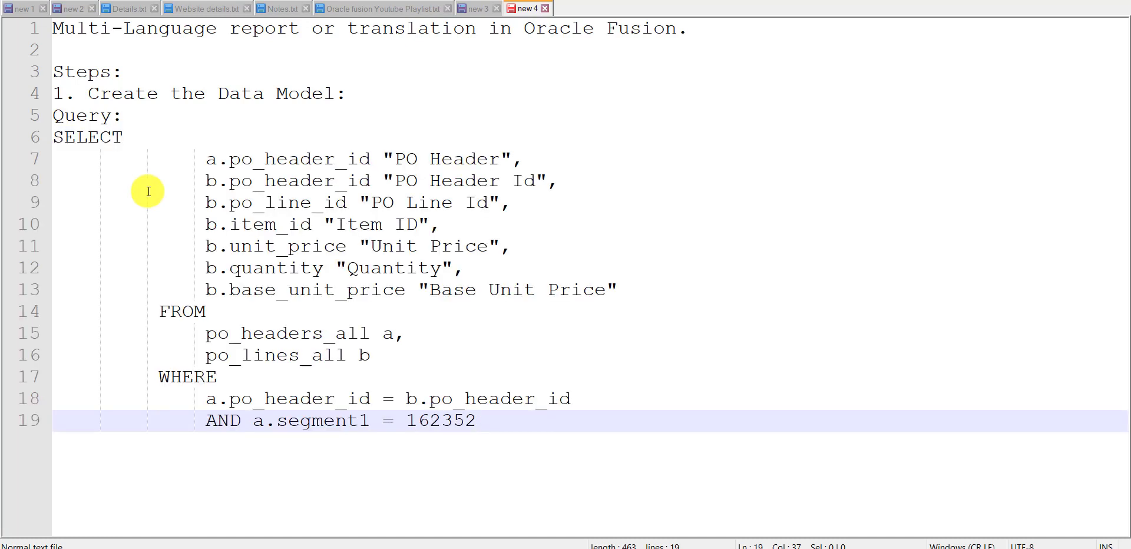
left_click(56, 138)
key("Tab")
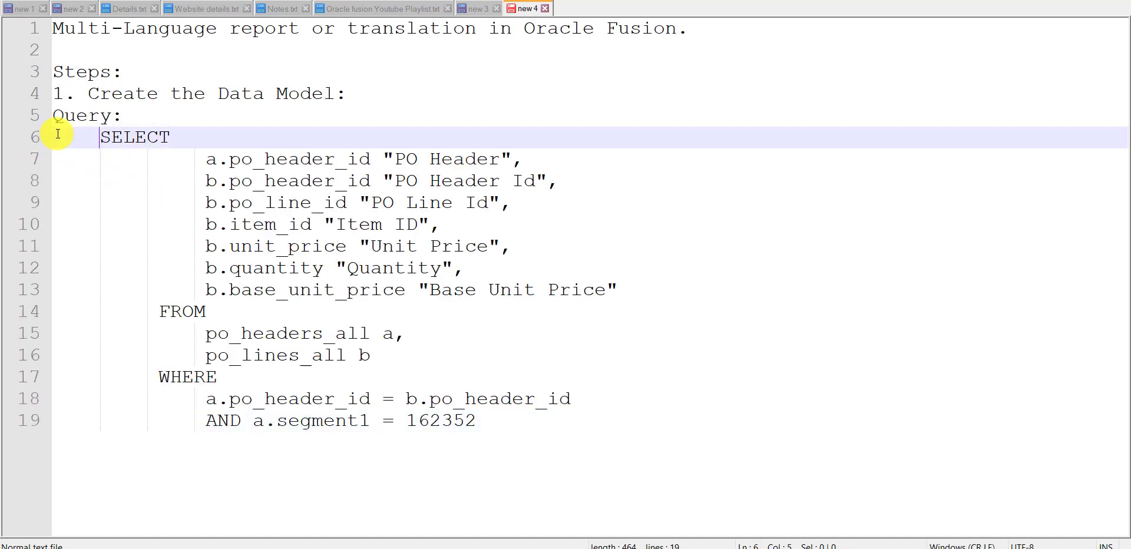
key("Tab")
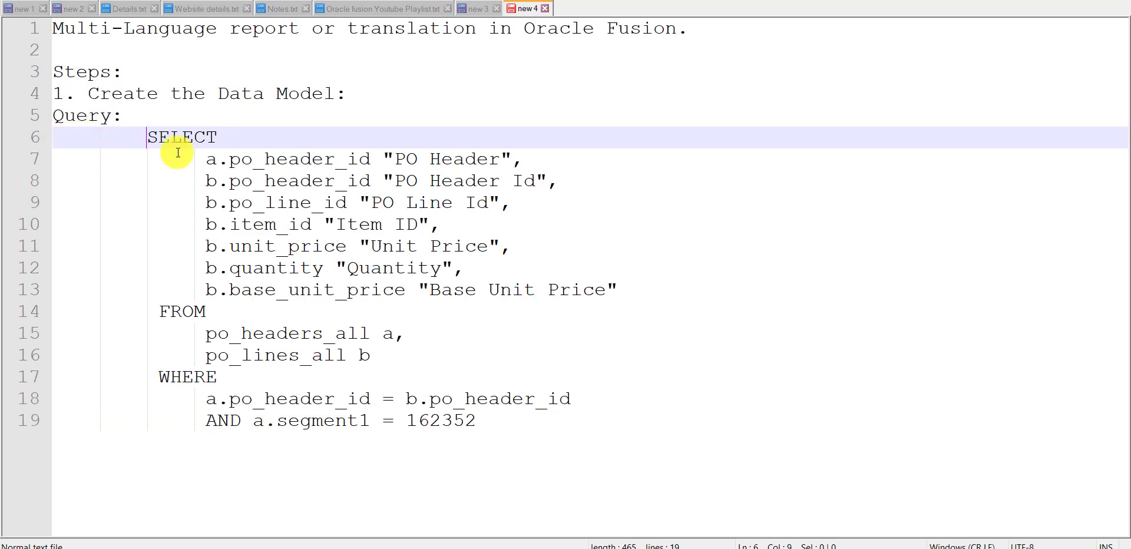
- Examine the query's source tables, header and line columns, po_header_id join and segment1 filter
left_click(205, 333)
left_click_drag(205, 333, 205, 355)
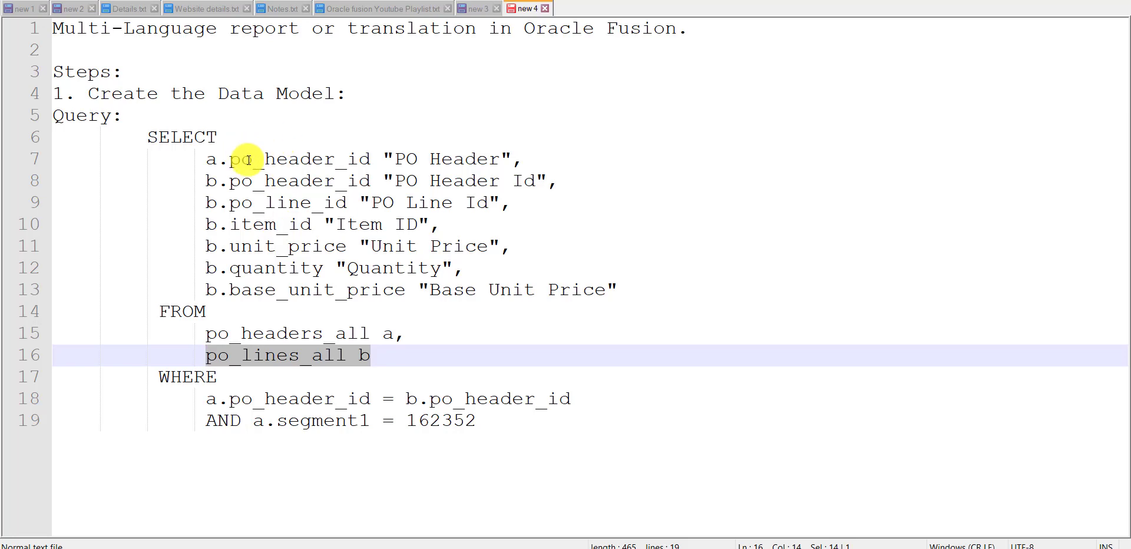
left_click_drag(207, 160, 517, 154)
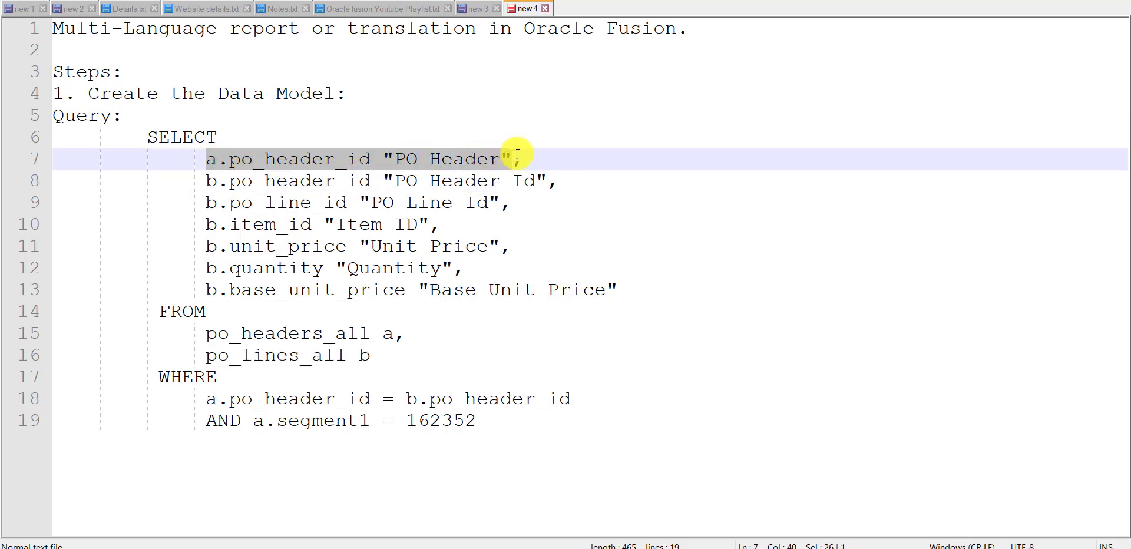
double_click(208, 180)
left_click_drag(277, 213, 613, 290)
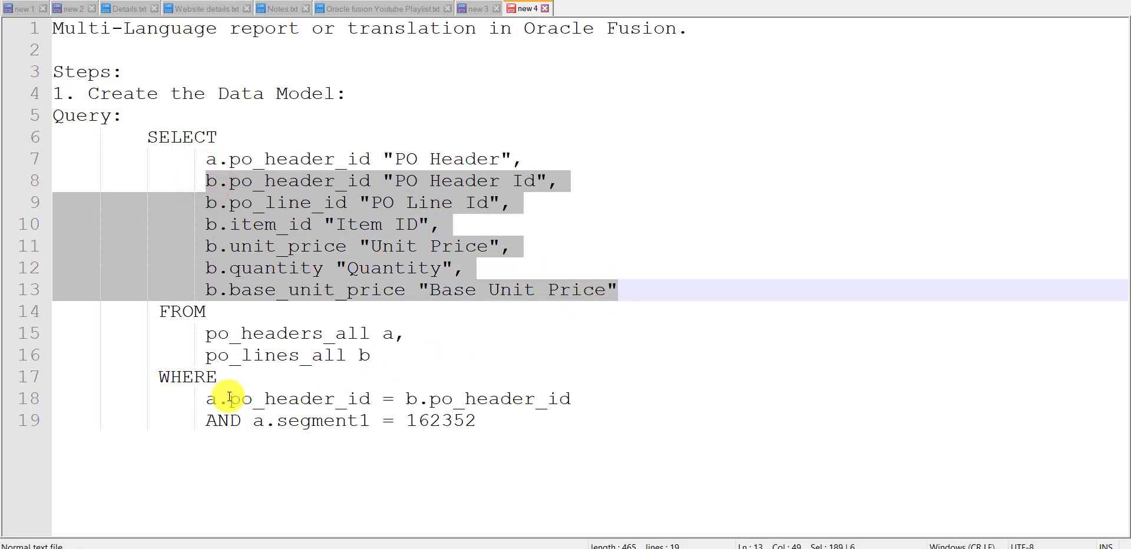
left_click_drag(207, 400, 568, 400)
left_click(467, 401)
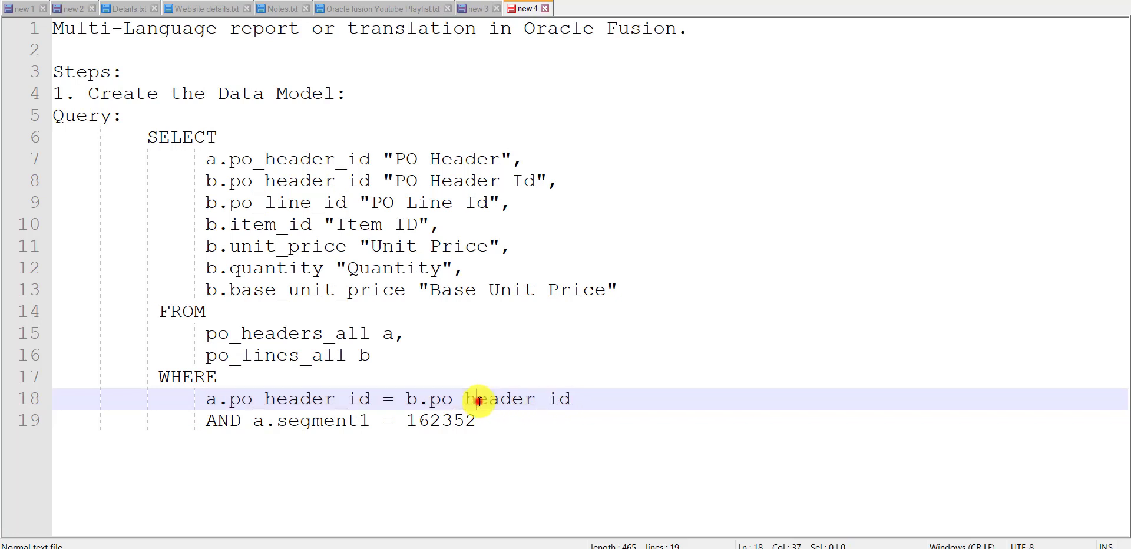
double_click(448, 403)
left_click(289, 415)
left_click_drag(205, 420, 481, 421)
left_click(481, 422)
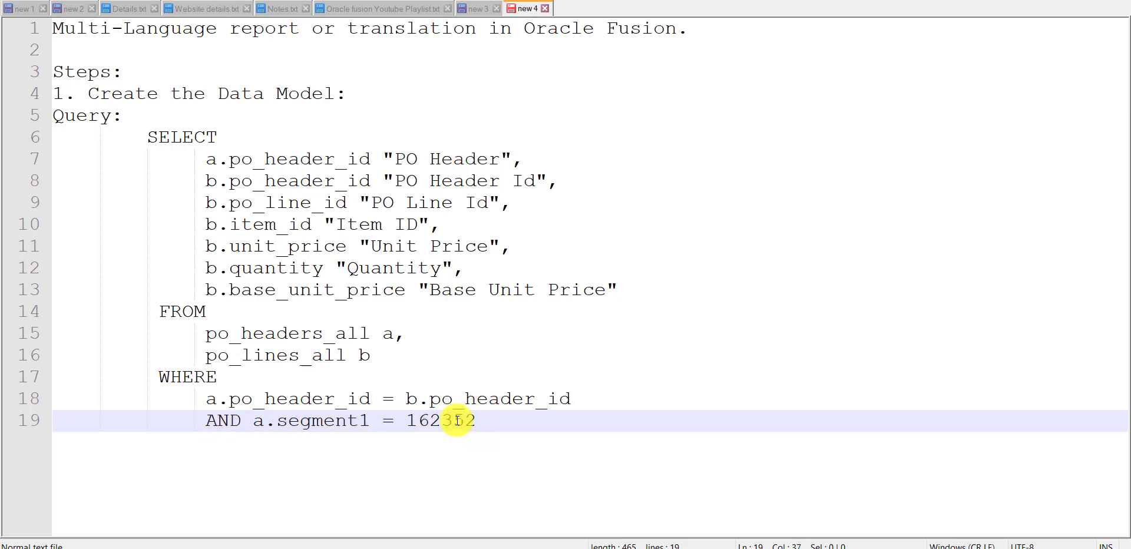
double_click(457, 420)
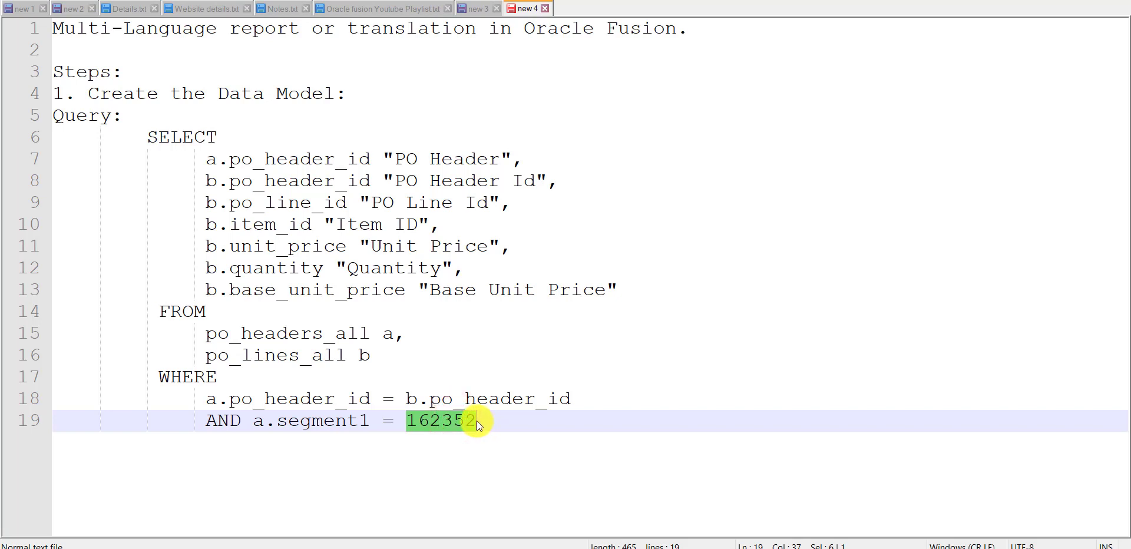
left_click(478, 422)
left_click(457, 419)
double_click(457, 419)
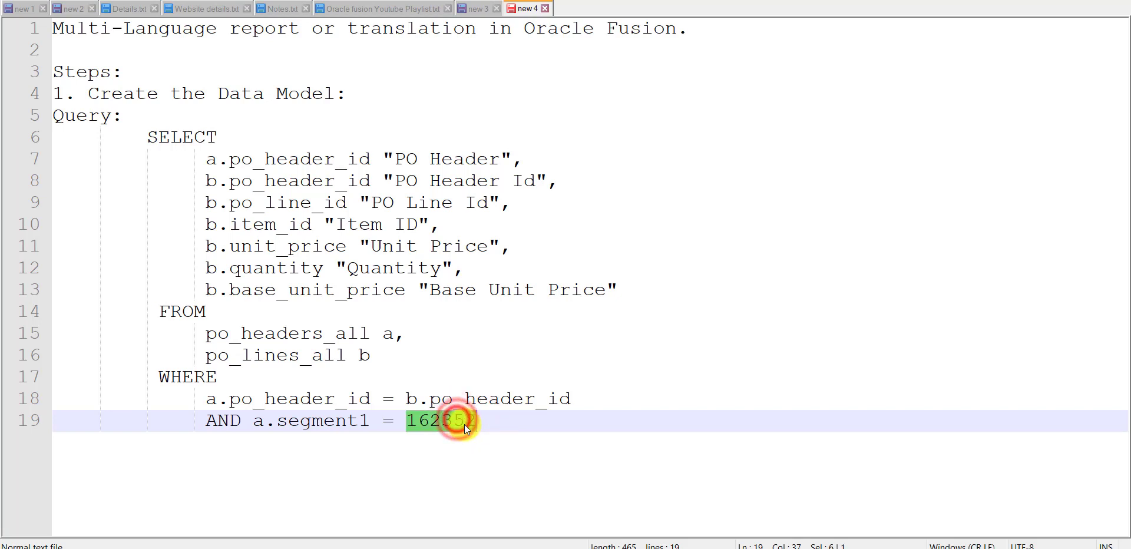
- Copy the whole query from the notes and paste it into a new SQL Query data set in the Oracle data model
left_click_drag(474, 421, 147, 131)
key("ctrl+c")
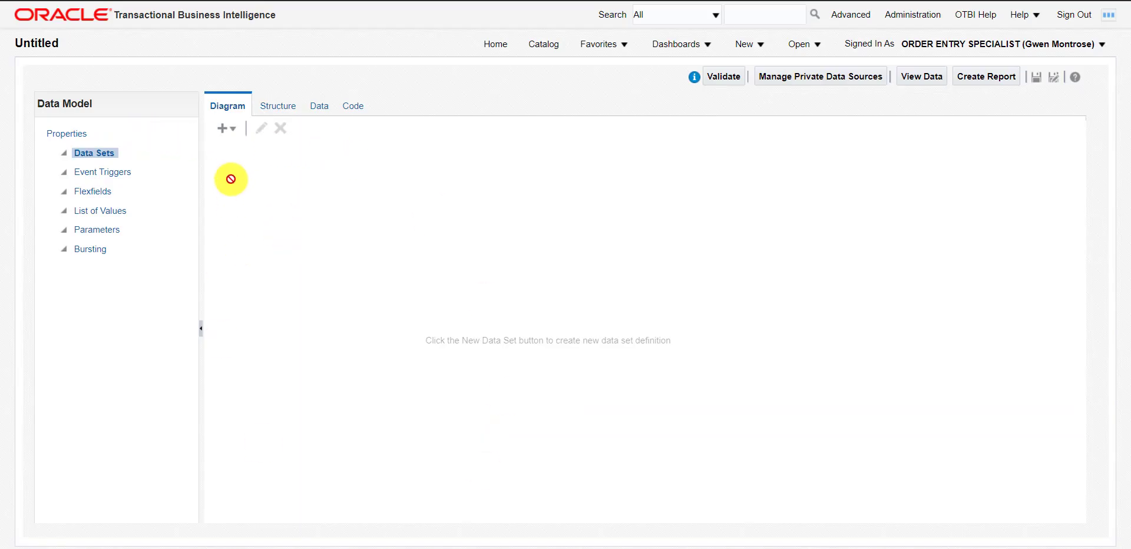
left_click(222, 133)
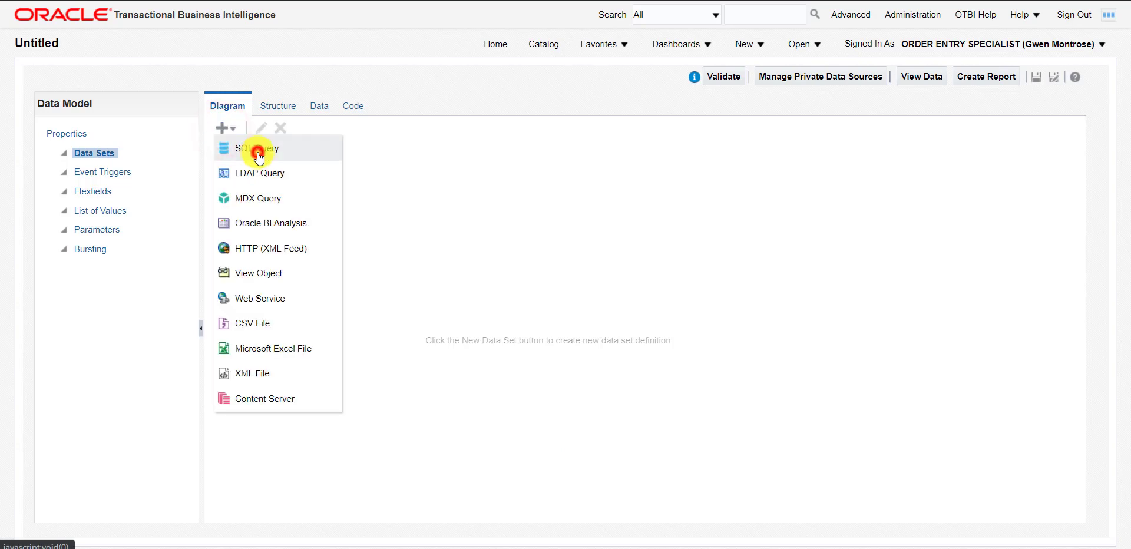
left_click(256, 152)
left_click(453, 298)
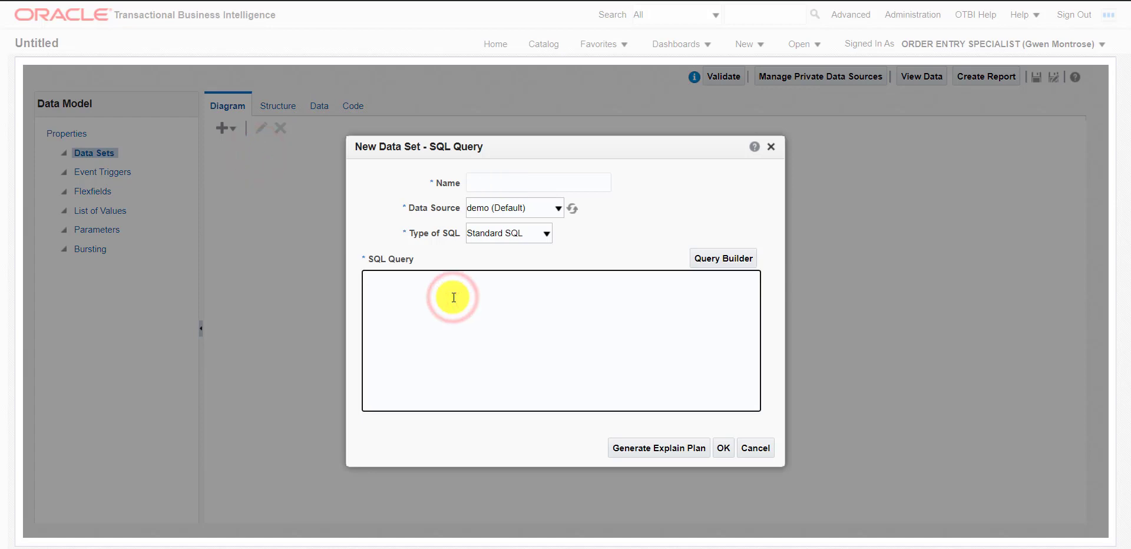
key("ctrl+v")
- Name the data set Multi_Language_DM, choose FUSIONDB as data source, create it, and move the Global Level Functions box up beside G_1
left_click(483, 184)
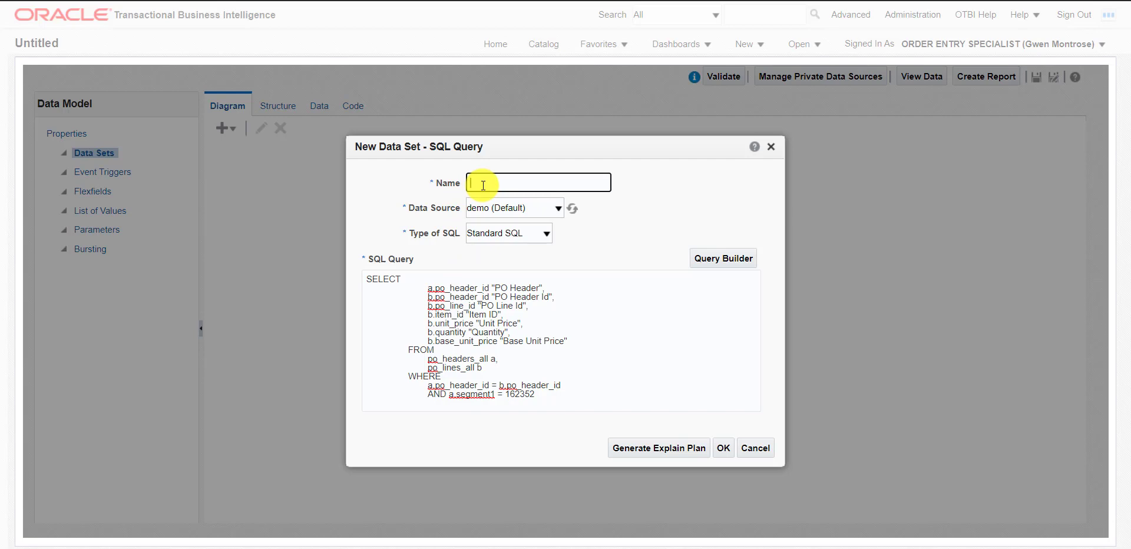
type("Multi_Language_")
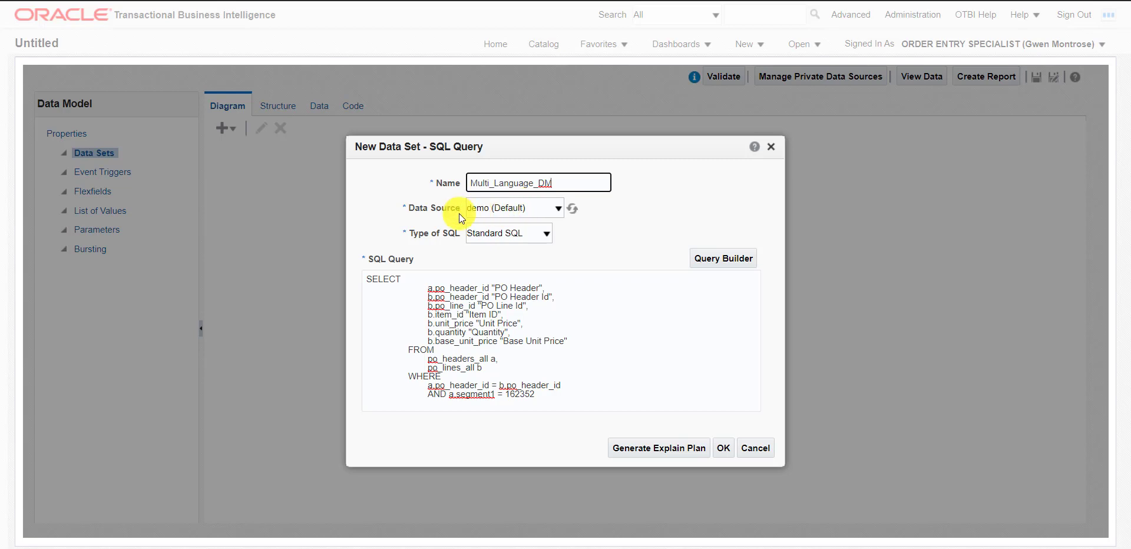
left_click(474, 209)
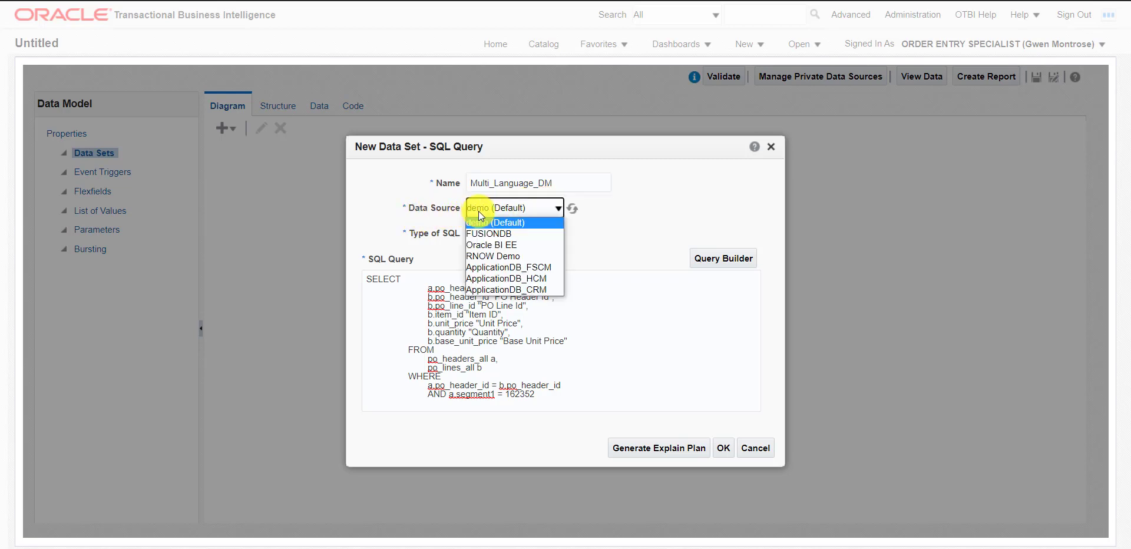
left_click(486, 235)
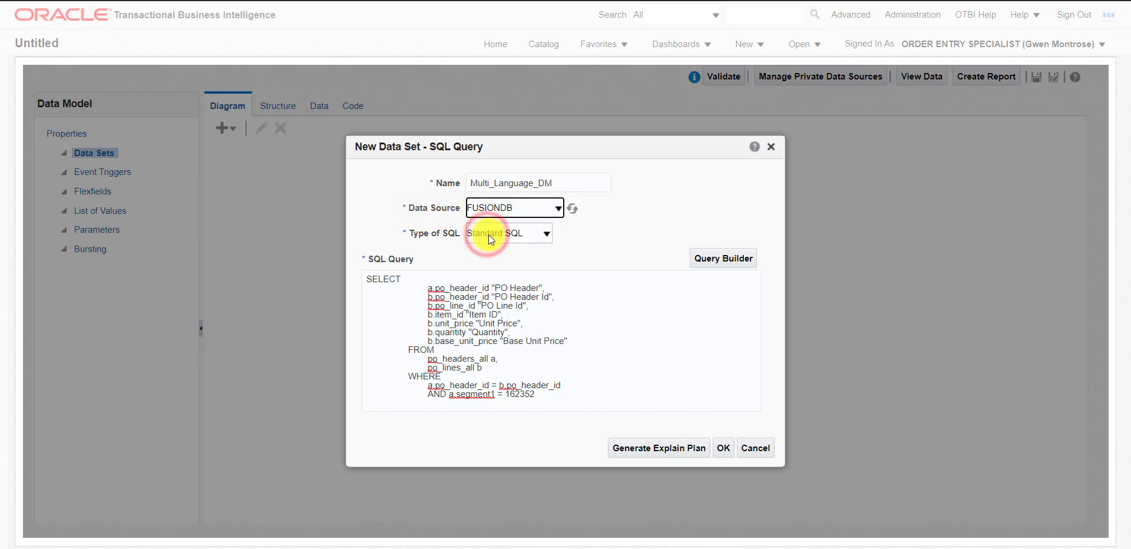
left_click(724, 449)
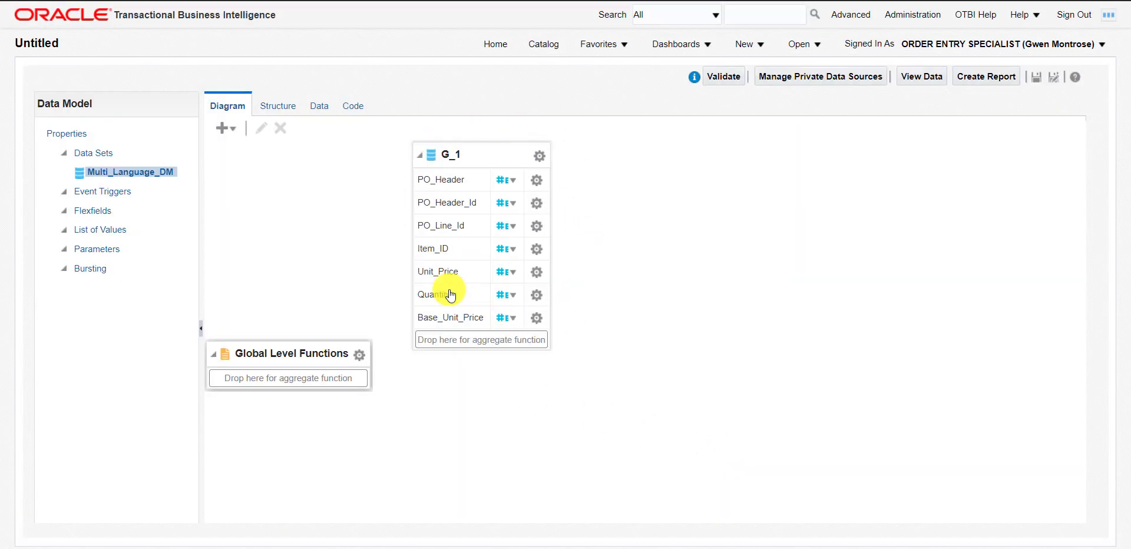
left_click_drag(312, 353, 350, 166)
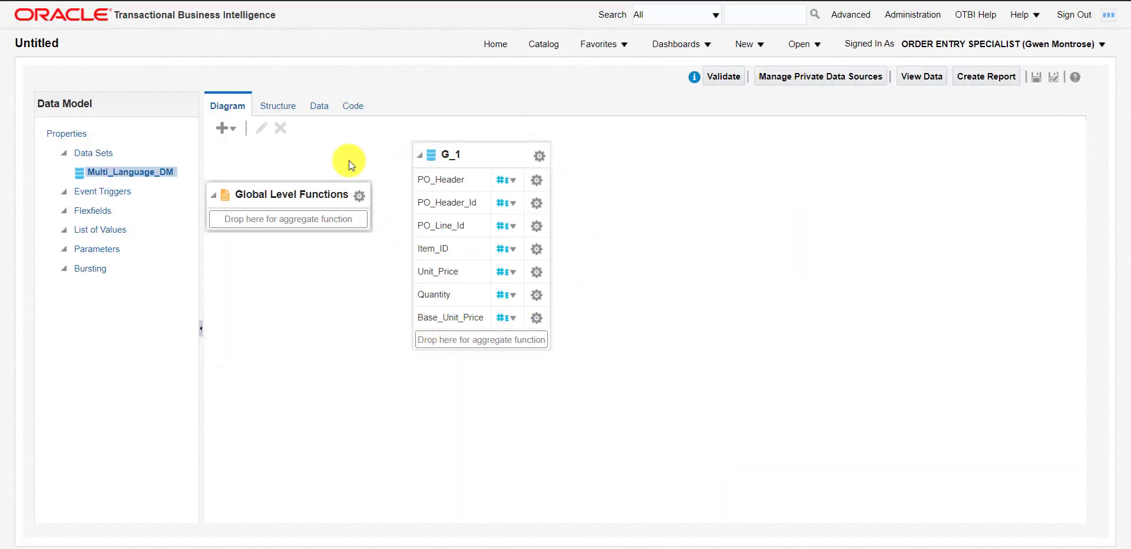
- Generate the data set's output with 5 rows and save it as sample data
left_click(319, 107)
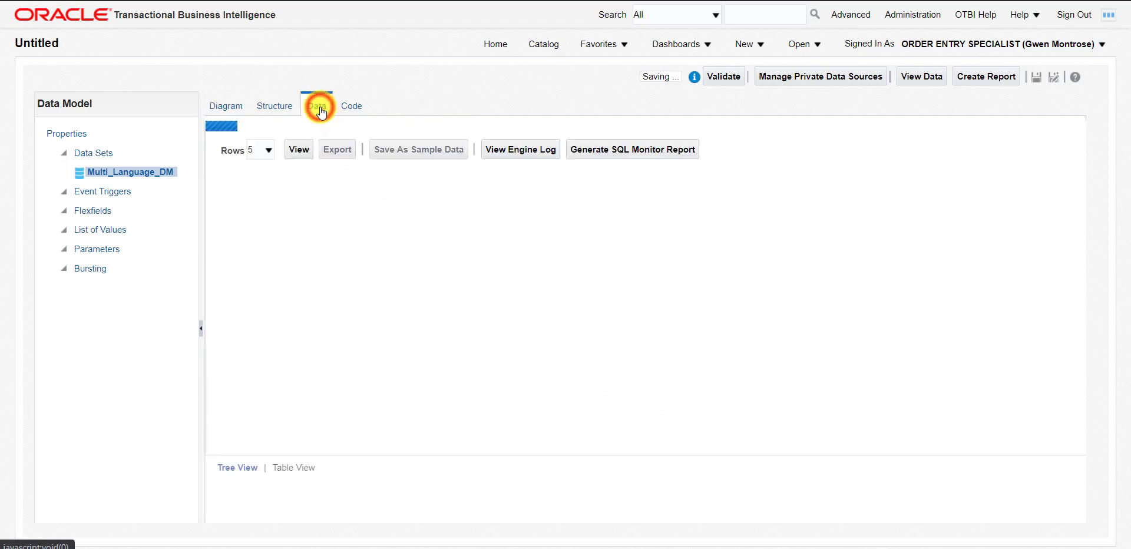
left_click(294, 139)
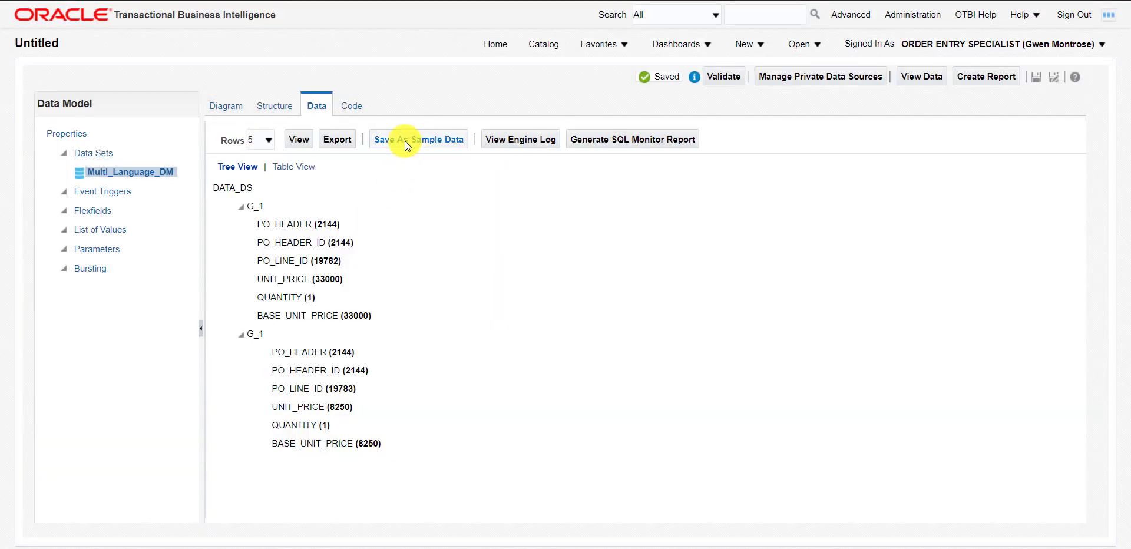
left_click(406, 142)
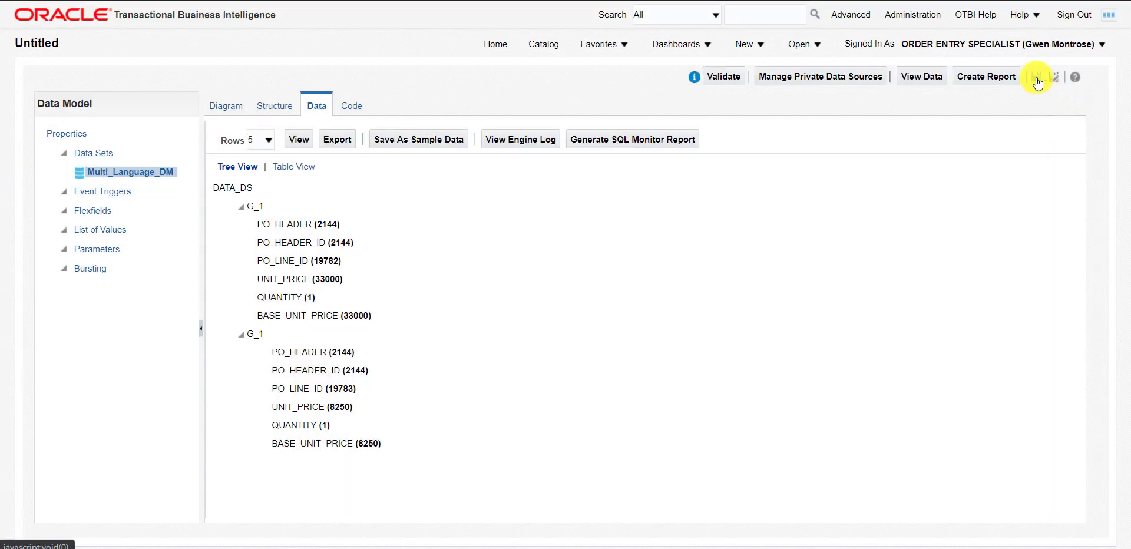
- Save the data model in /Shared Folders/TEST_NK with Multi_Language_DM as both its name and description
left_click(1036, 79)
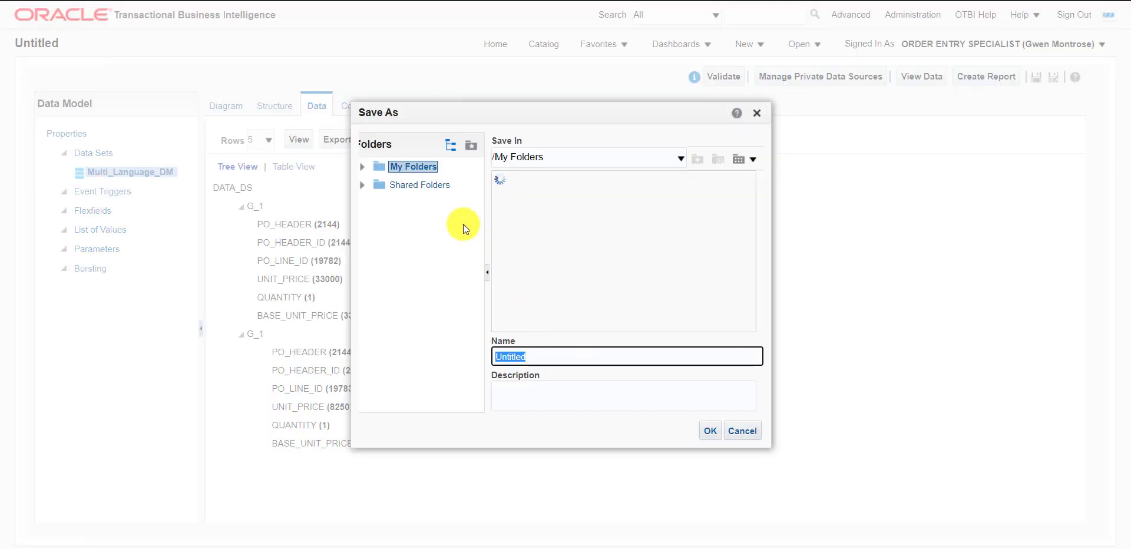
left_click(423, 185)
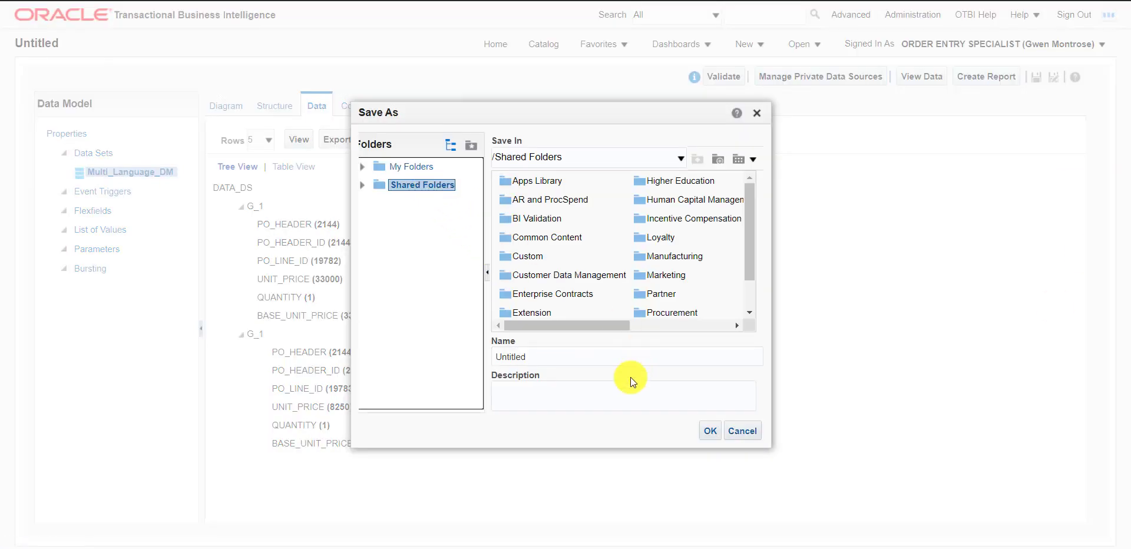
left_click_drag(577, 328, 745, 331)
left_click(723, 201)
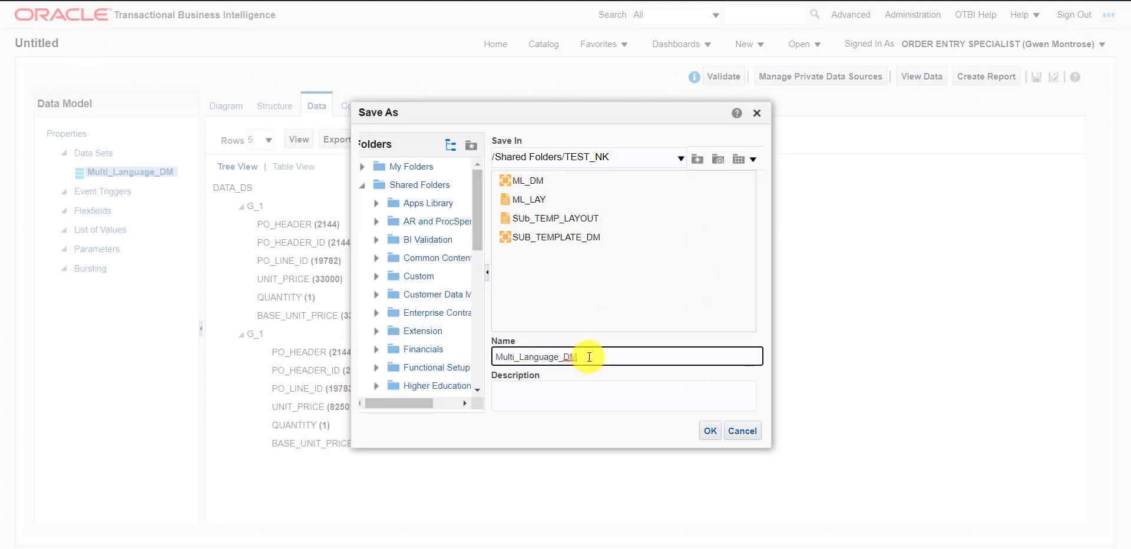
left_click_drag(587, 356, 487, 356)
key("ctrl+c")
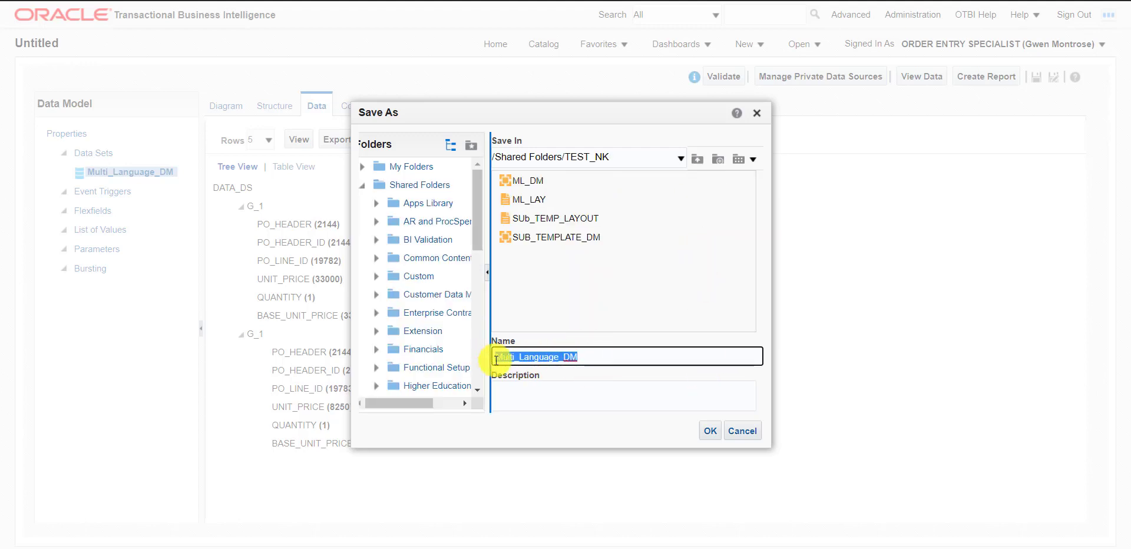
left_click(523, 396)
key("ctrl+v")
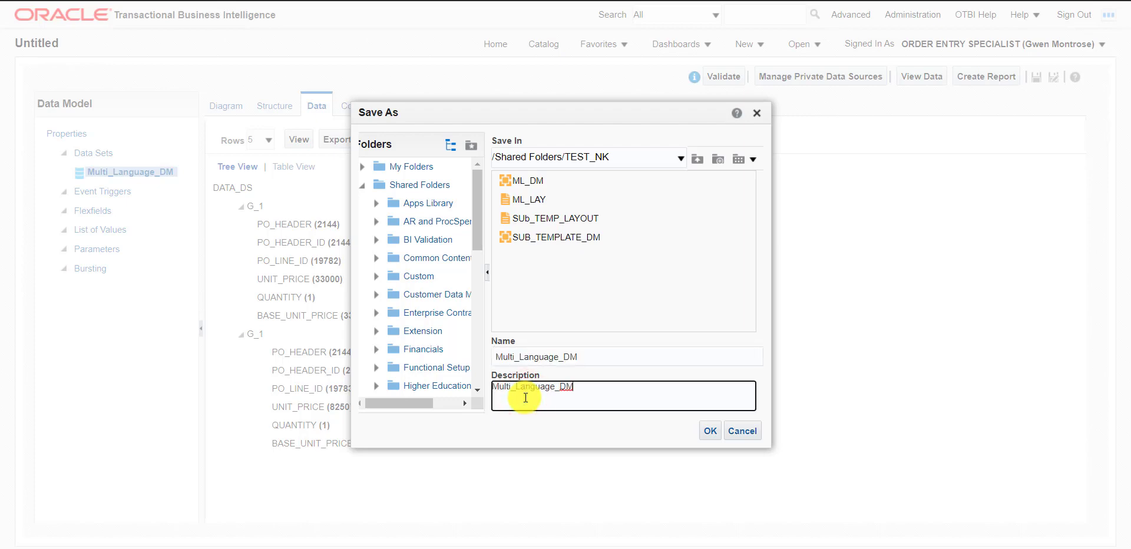
left_click(708, 432)
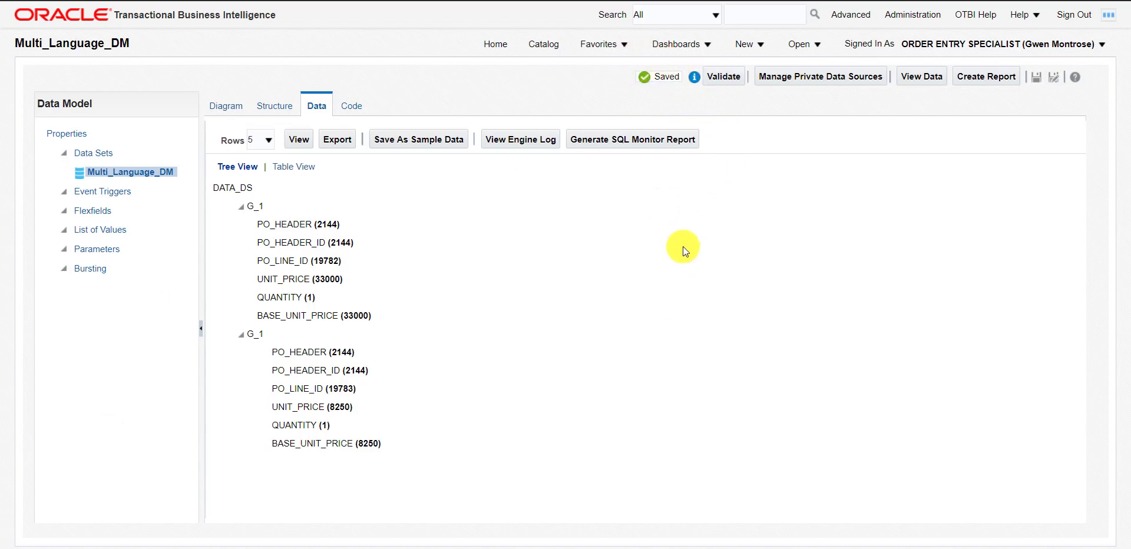
- Start a new report from the data model, dismiss the guided creation wizard, and select Multi_Language_DM as the report's data model
left_click(975, 78)
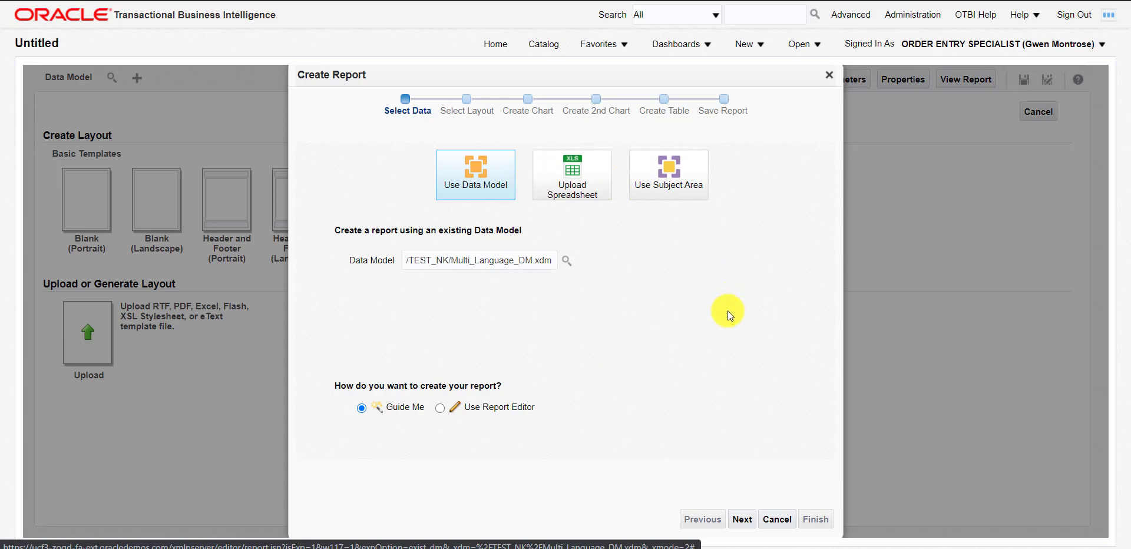
left_click(769, 519)
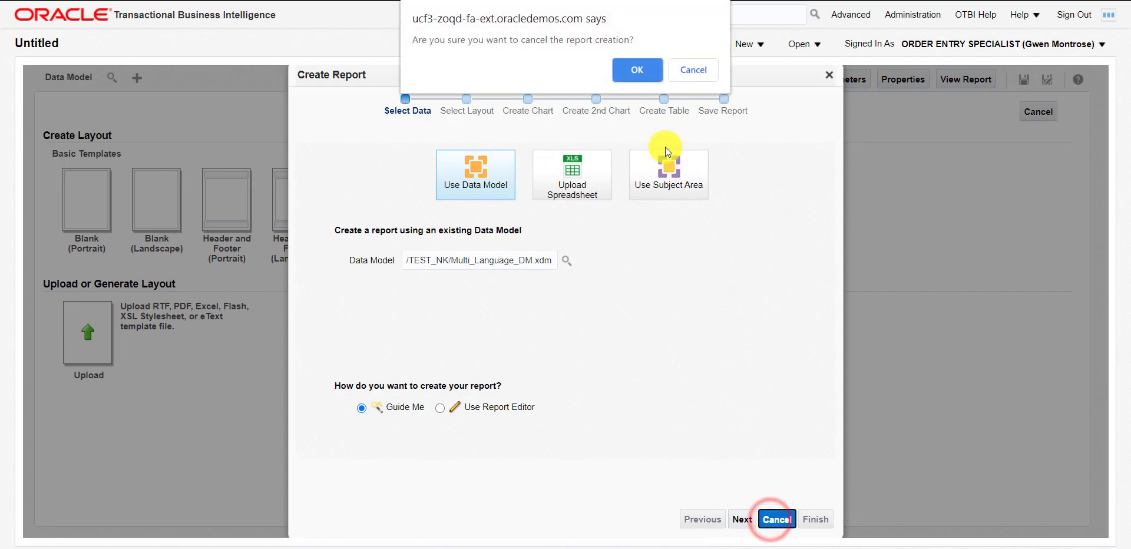
left_click(635, 83)
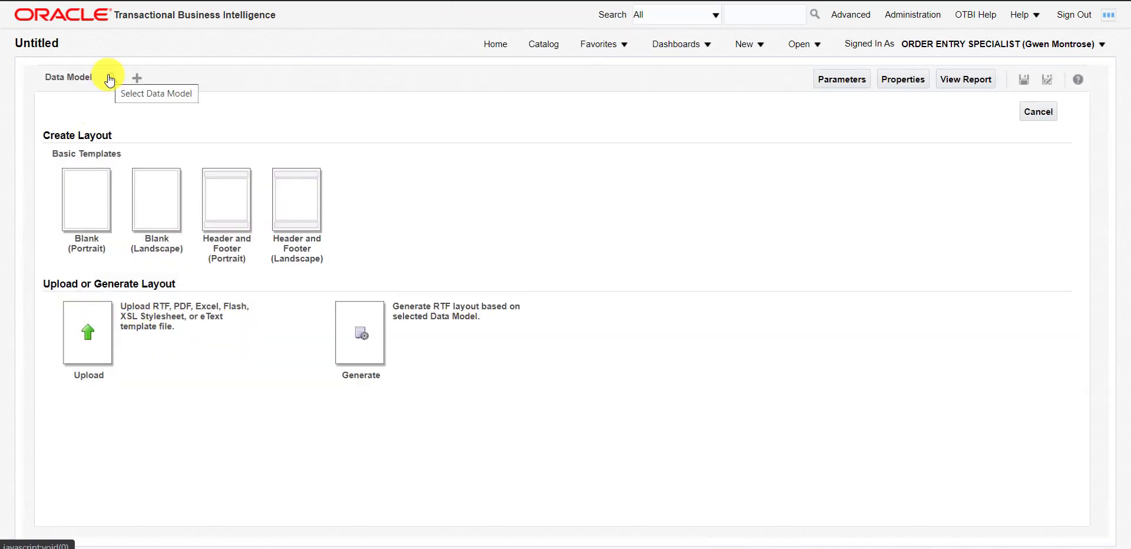
left_click(109, 78)
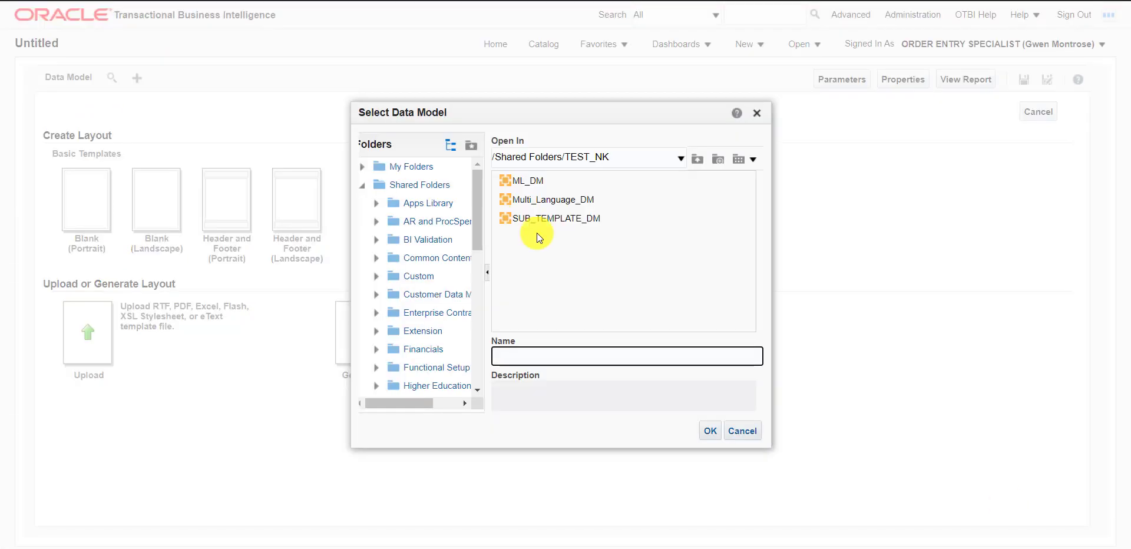
left_click(533, 200)
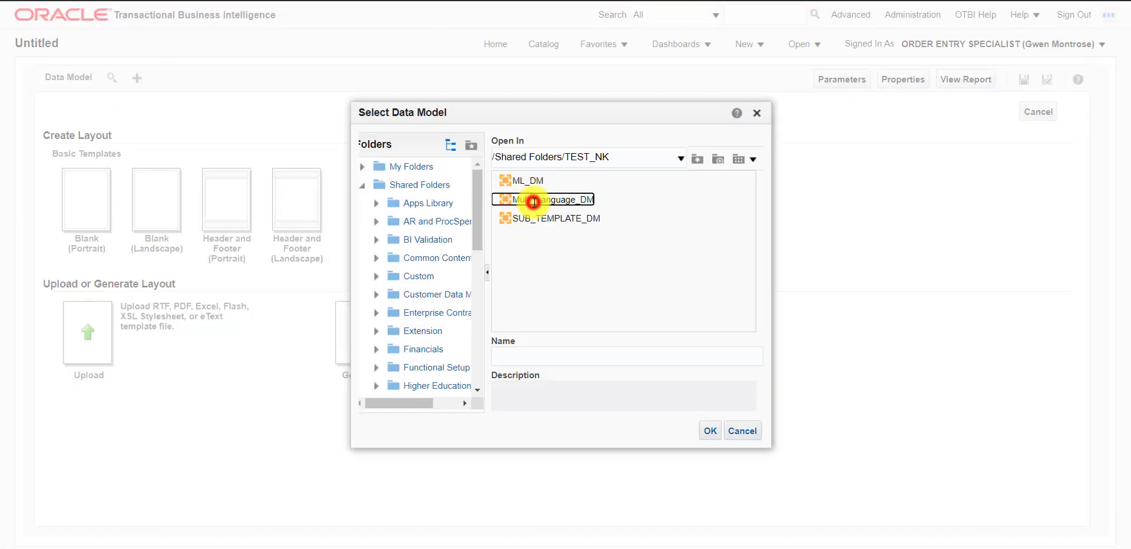
left_click(711, 436)
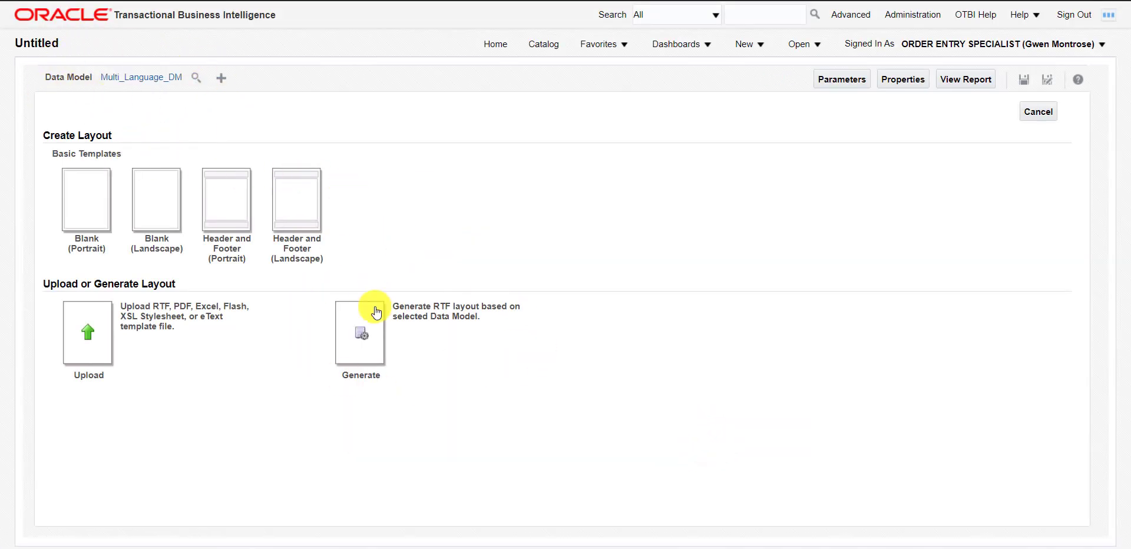
- Generate an RTF layout from the selected data model with the template name Multi_Language_Template
left_click(362, 336)
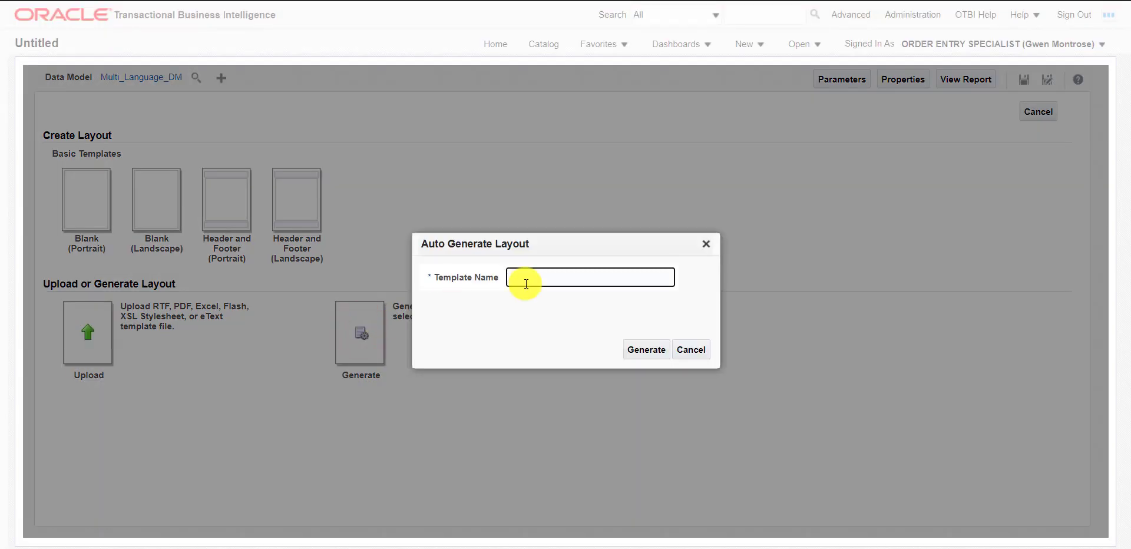
type("Multi_Language_Template")
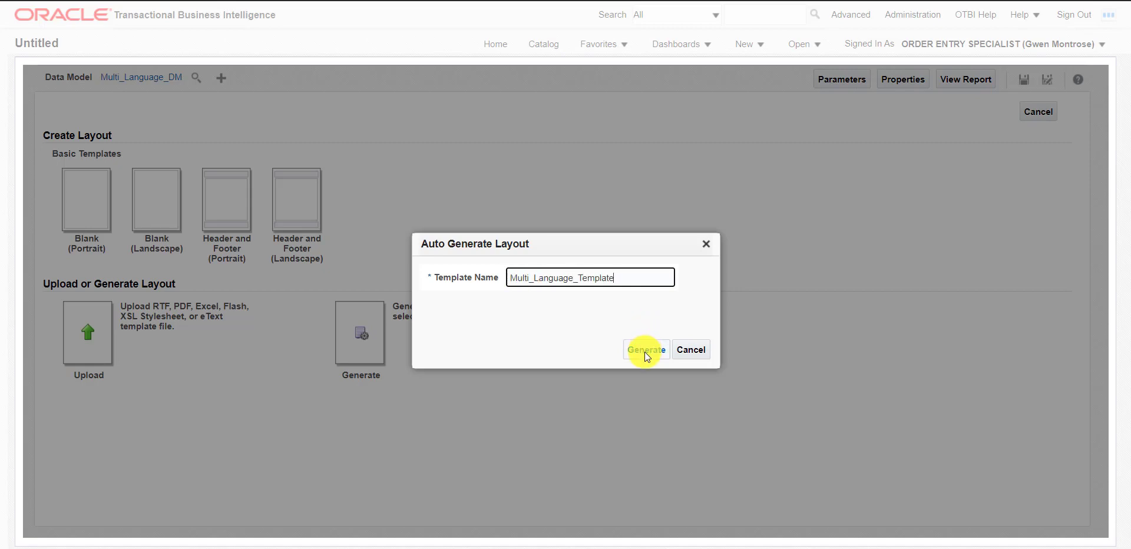
left_click(646, 351)
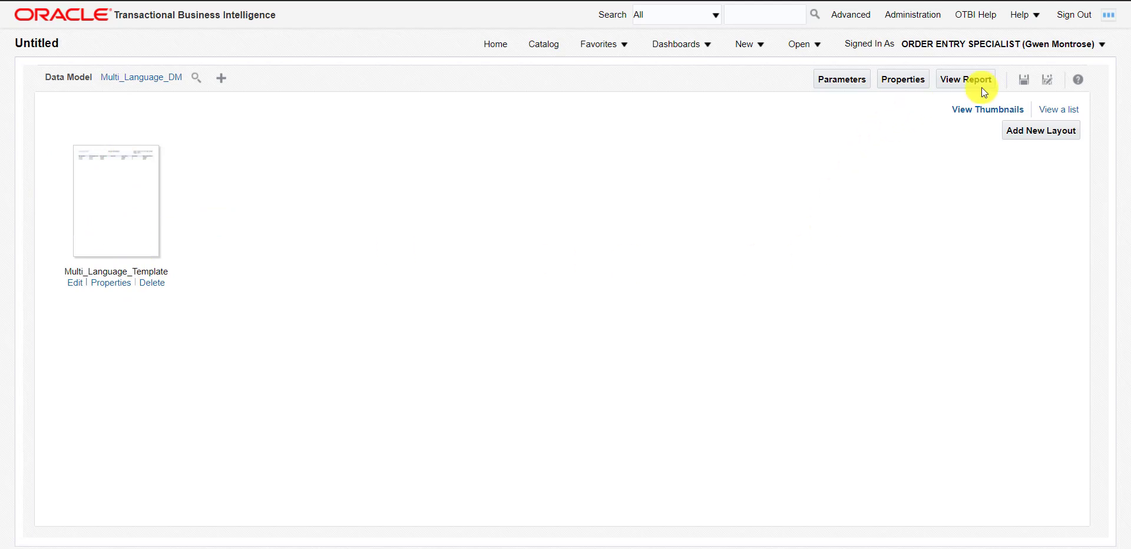
- Save the report in /Shared Folders/TEST_NK with Multi_Language_Layout as both its name and description
left_click(1023, 79)
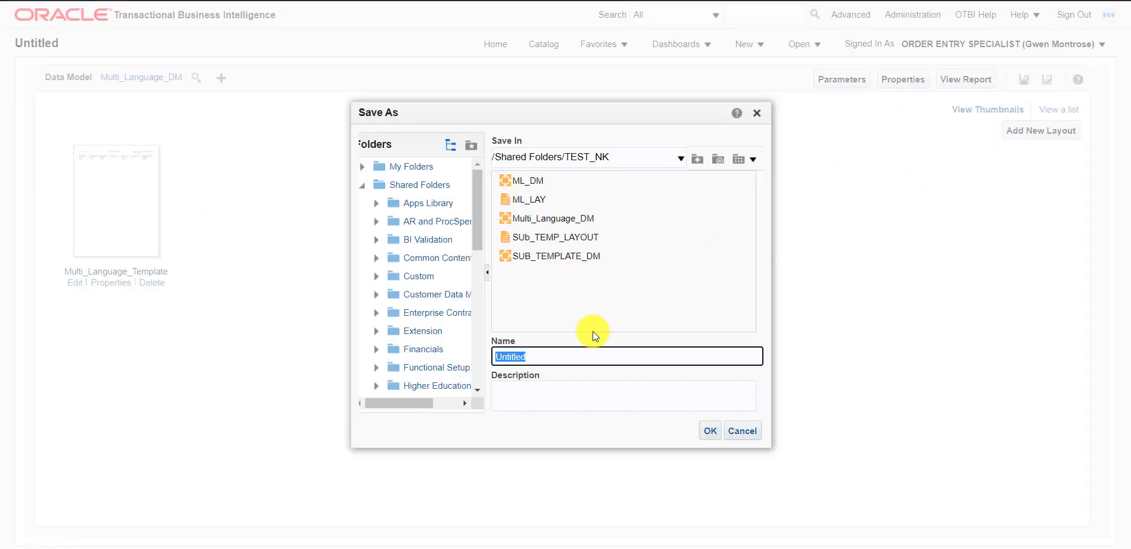
type("Multi_Language_Layout")
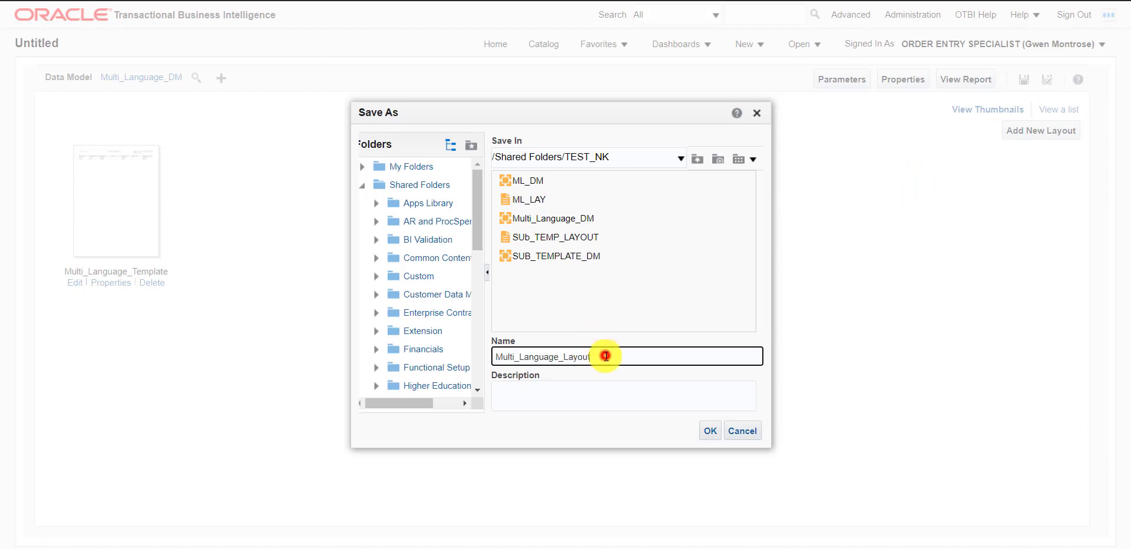
double_click(605, 356)
left_click(567, 398)
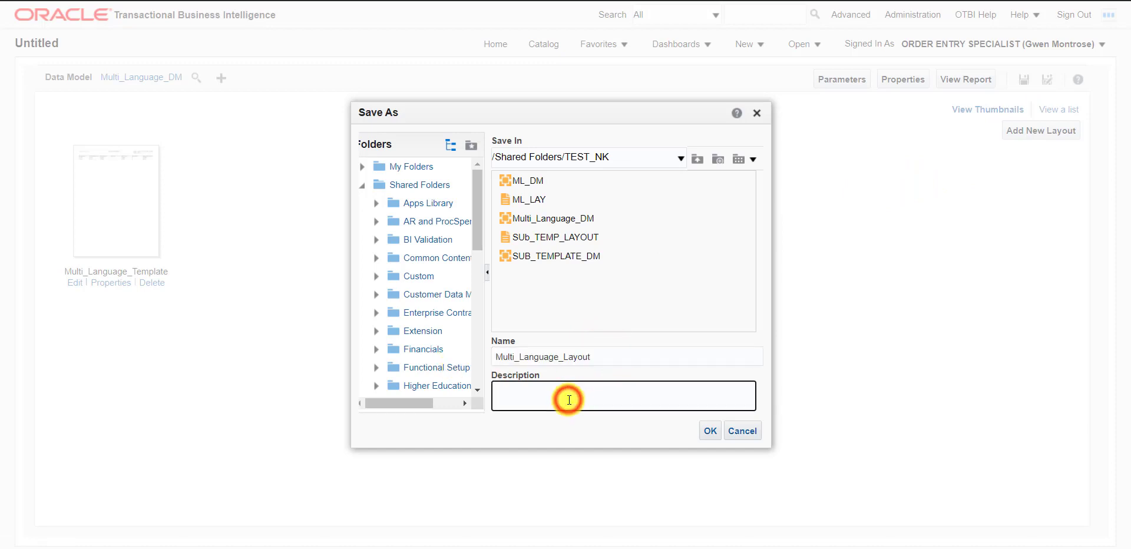
type("Multi_Language_Layout")
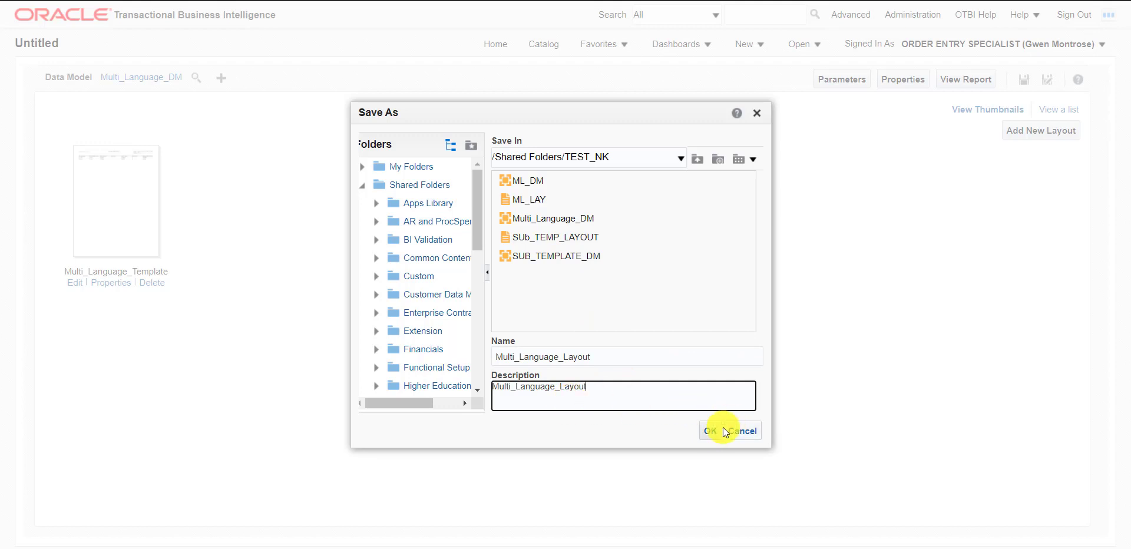
left_click(708, 432)
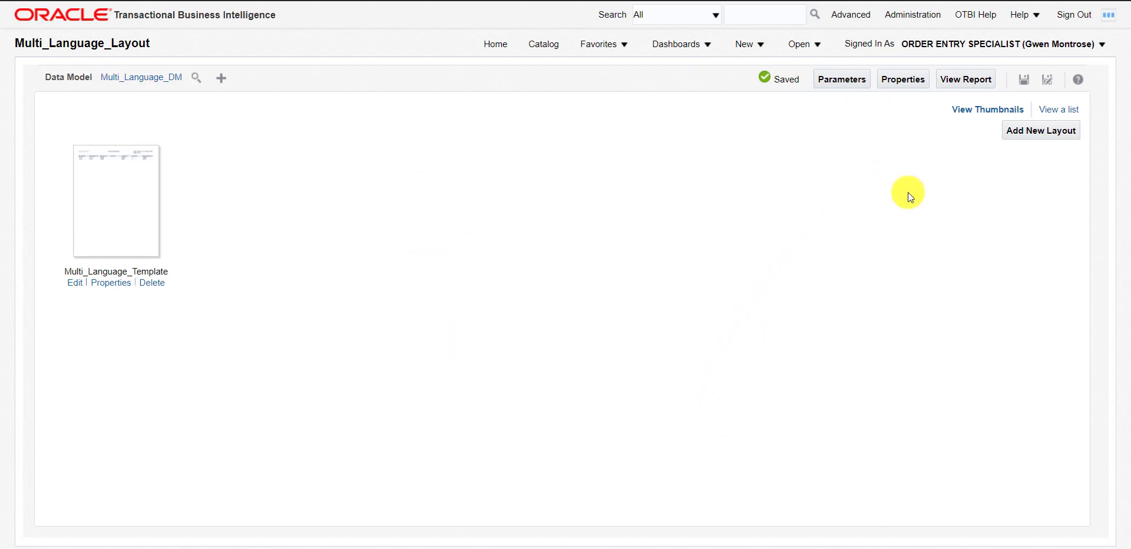
- View the report output and examine the column headings of the purchase order table
left_click(960, 79)
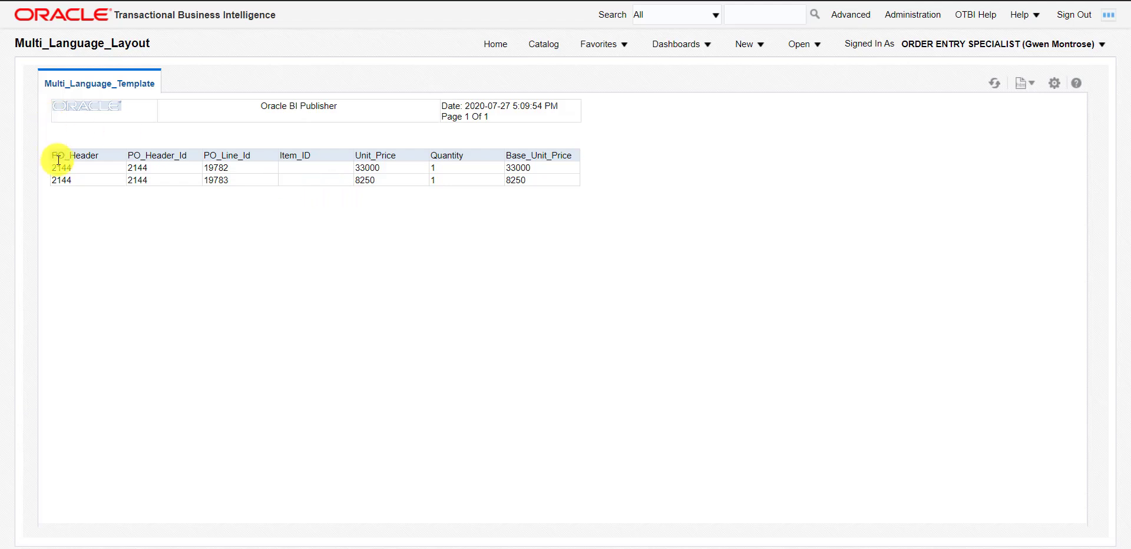
left_click_drag(53, 155, 545, 154)
left_click(548, 220)
left_click_drag(52, 155, 1098, 171)
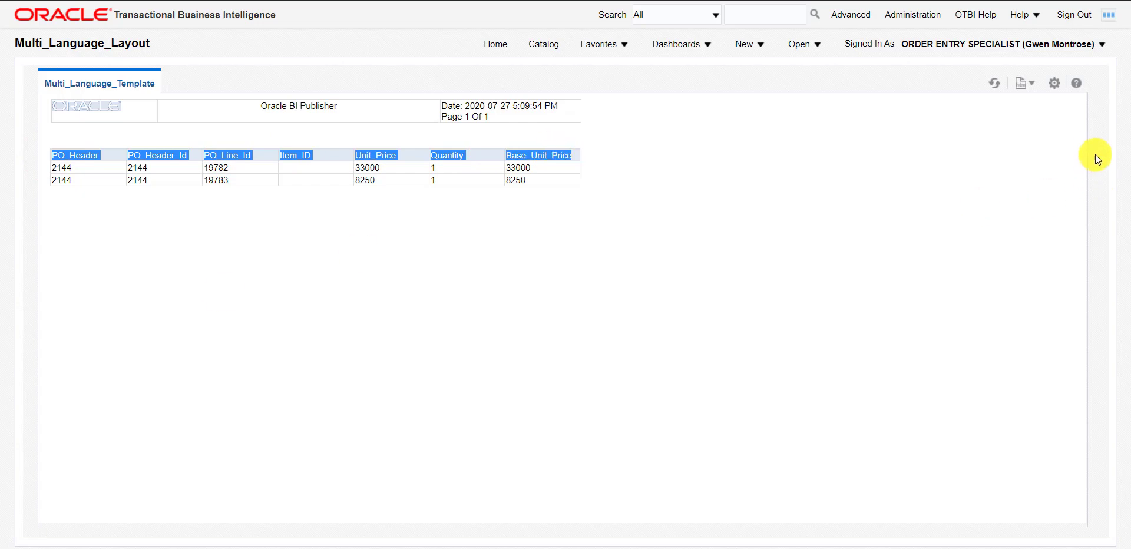
left_click(1068, 145)
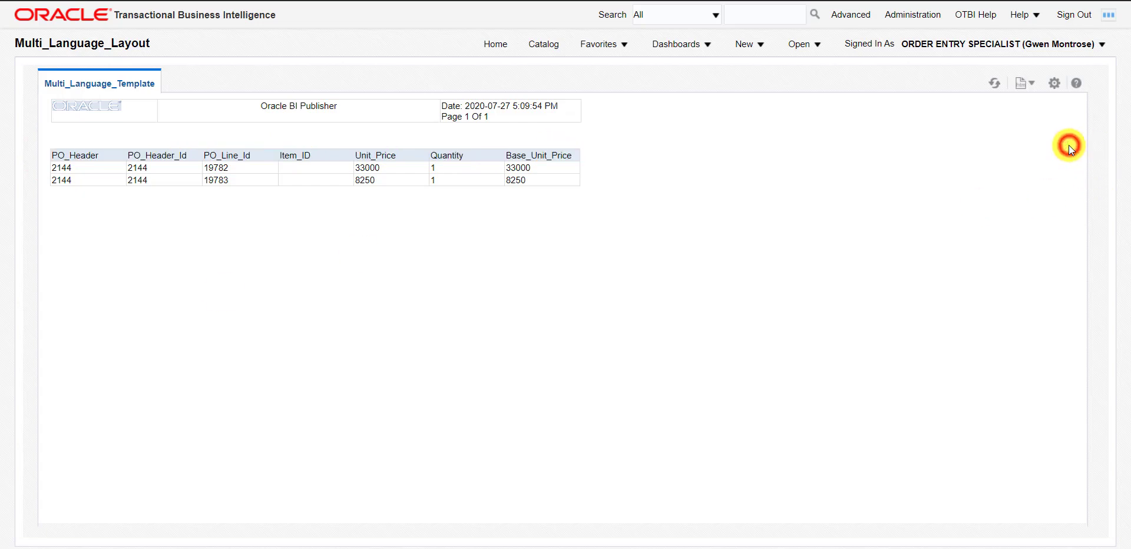
- Return to editing the report, extract the translation file from the Multi_Language_Template layout's properties with English (United States) as base, and open it
left_click(1054, 84)
left_click(967, 105)
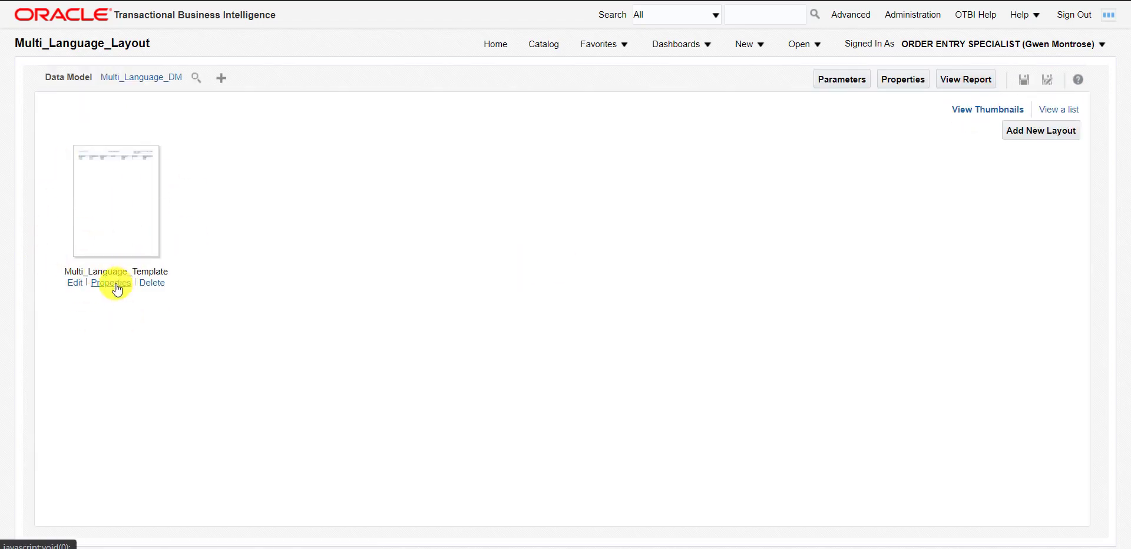
left_click(117, 288)
left_click(110, 287)
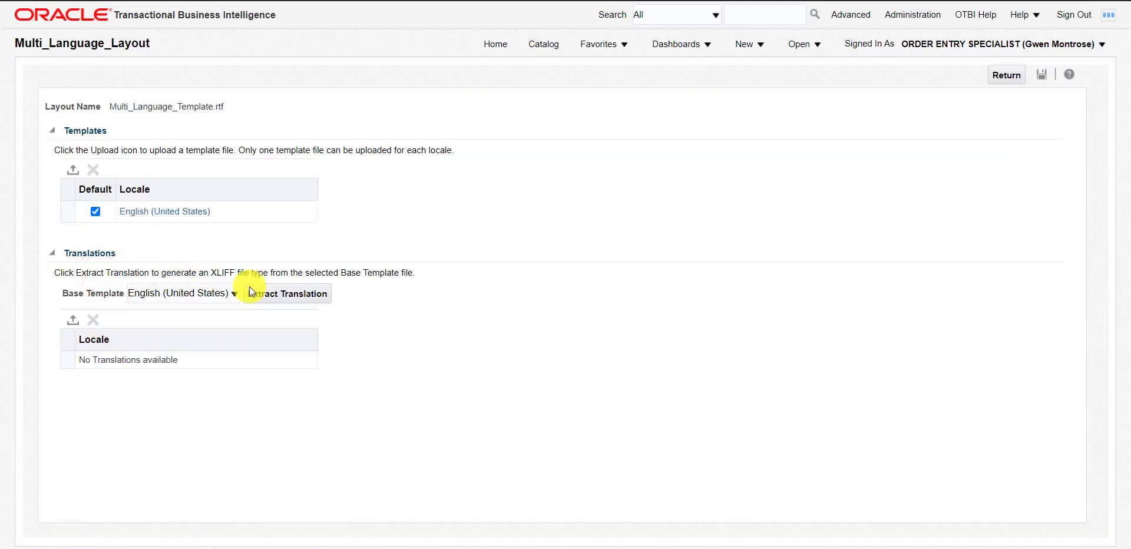
left_click(293, 296)
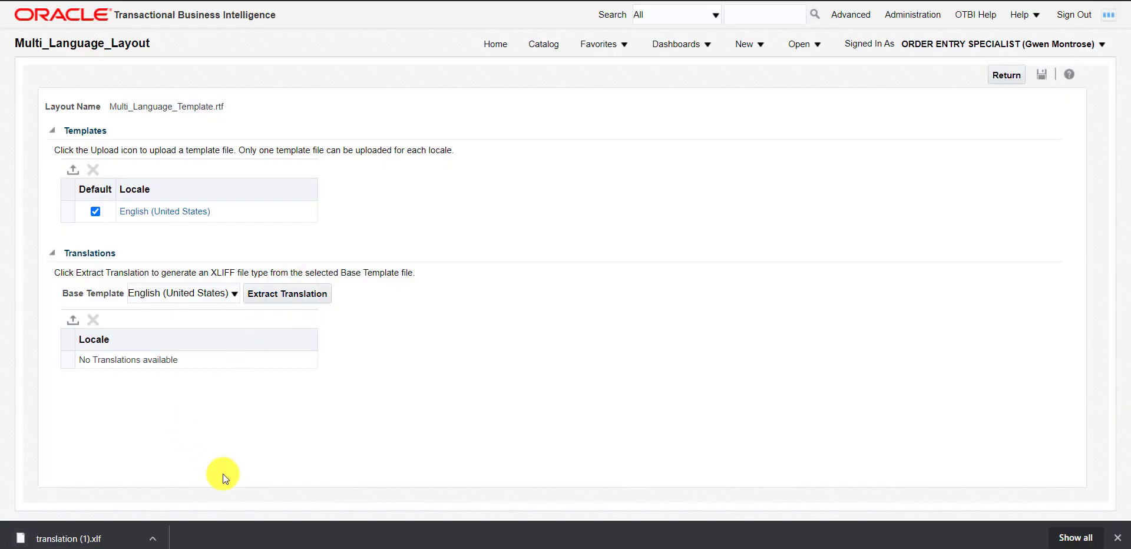
left_click(78, 540)
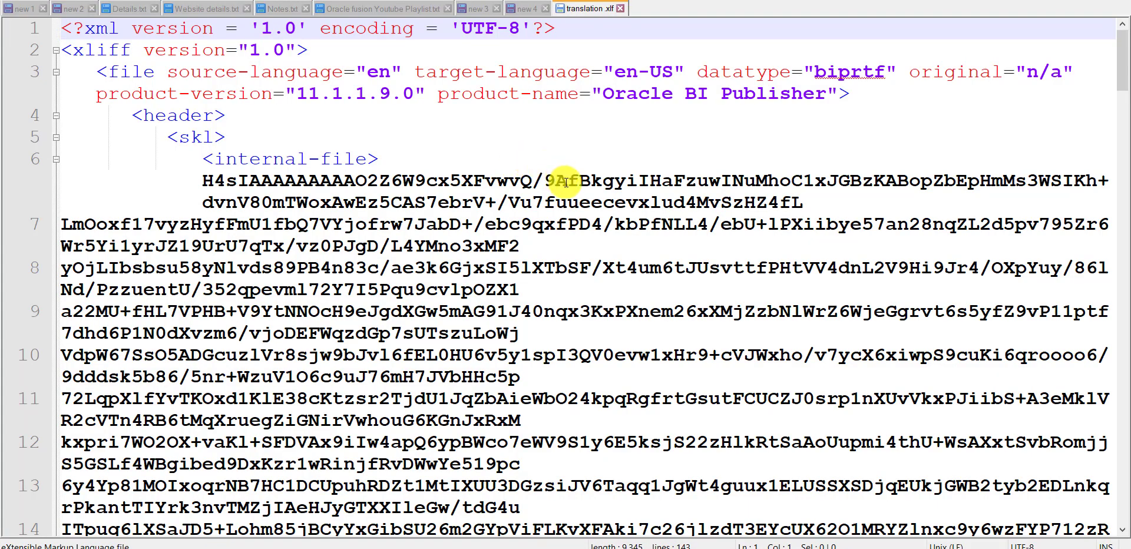
- In the Notepad++ notes, end the query with a semicolon and add "2. Create the Layout and template." after a blank line
left_click(525, 8)
left_click(487, 423)
type(";")
key("Return")
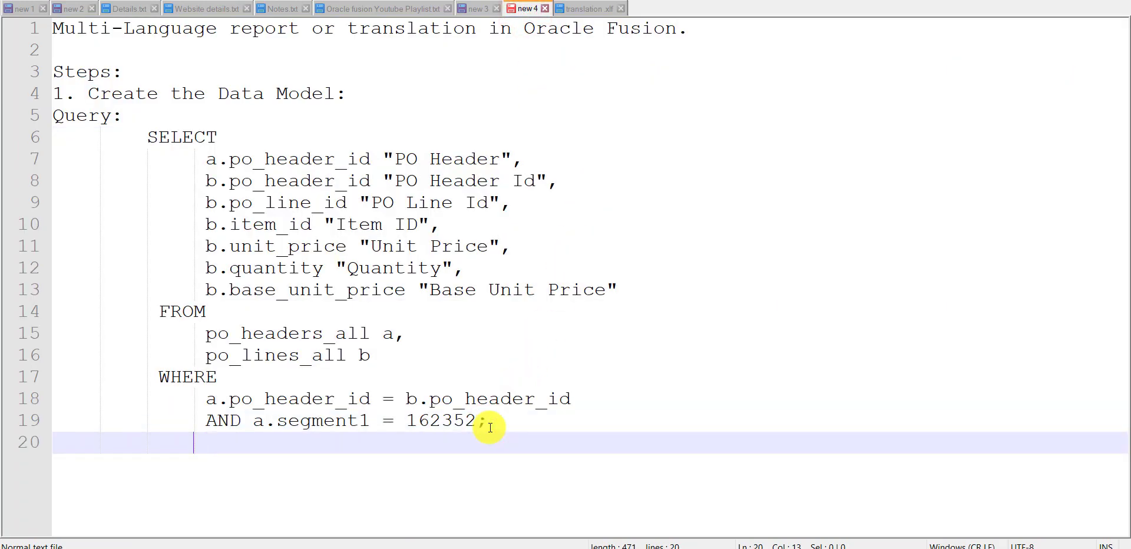
key("BackSpace")
key("BackSpace")
key("BackSpace")
key("Return")
type("2. Cereate the Layout and template")
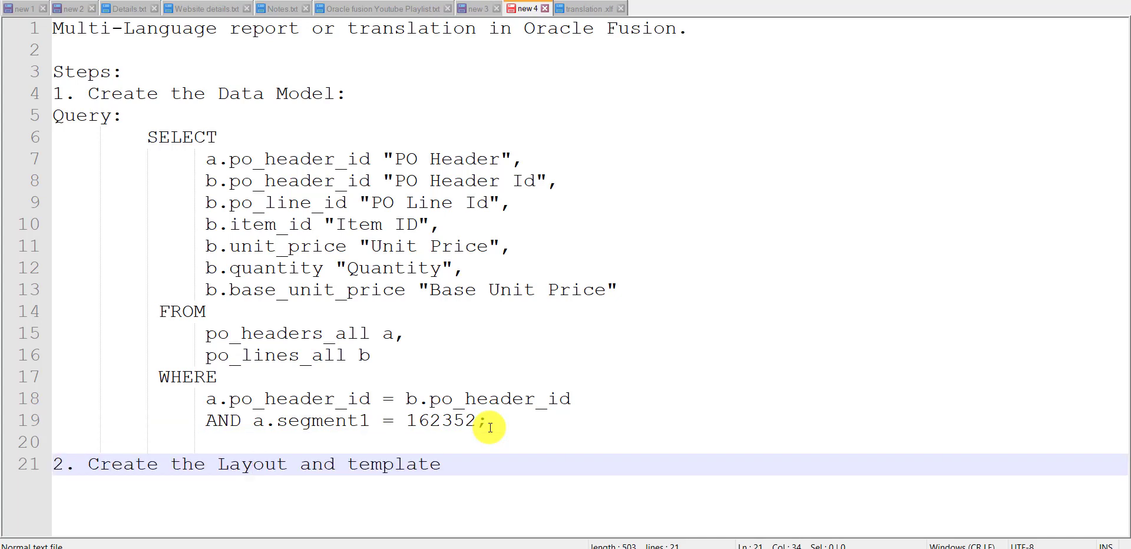
type(".")
key("Return")
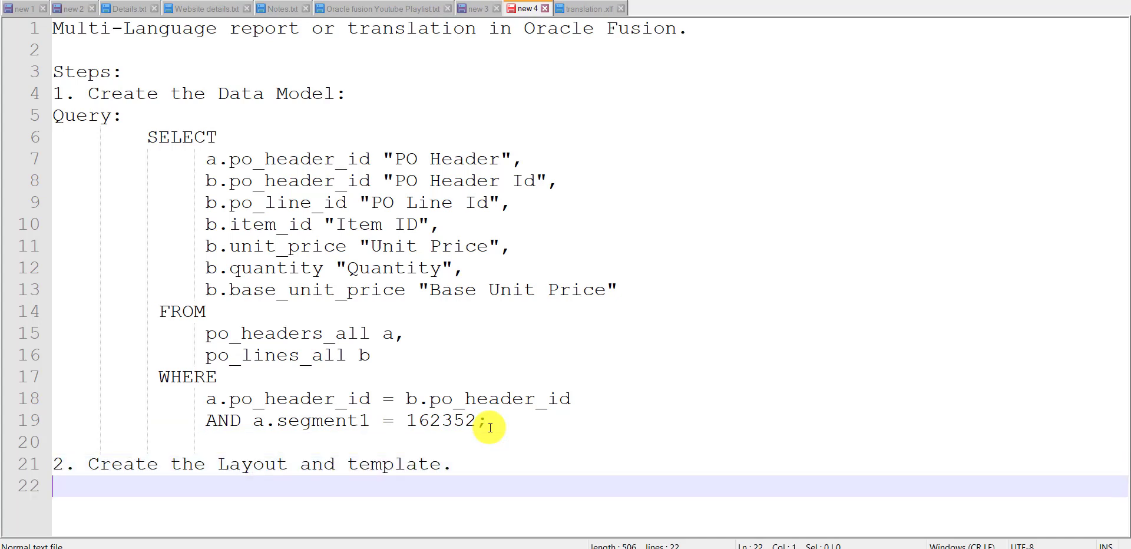
- Add the line "3. Test the Report using Correct Local." to the steps in the notes
type("3.")
key("Return")
key("Return")
key("Return")
key("Return")
left_click(490, 427)
type("Test the ")
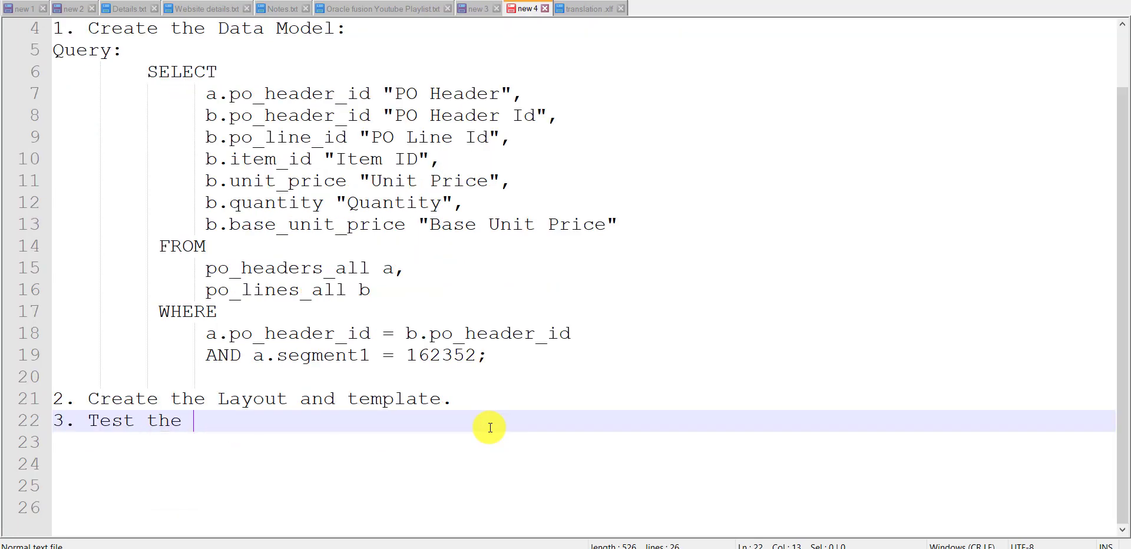
type("Report using")
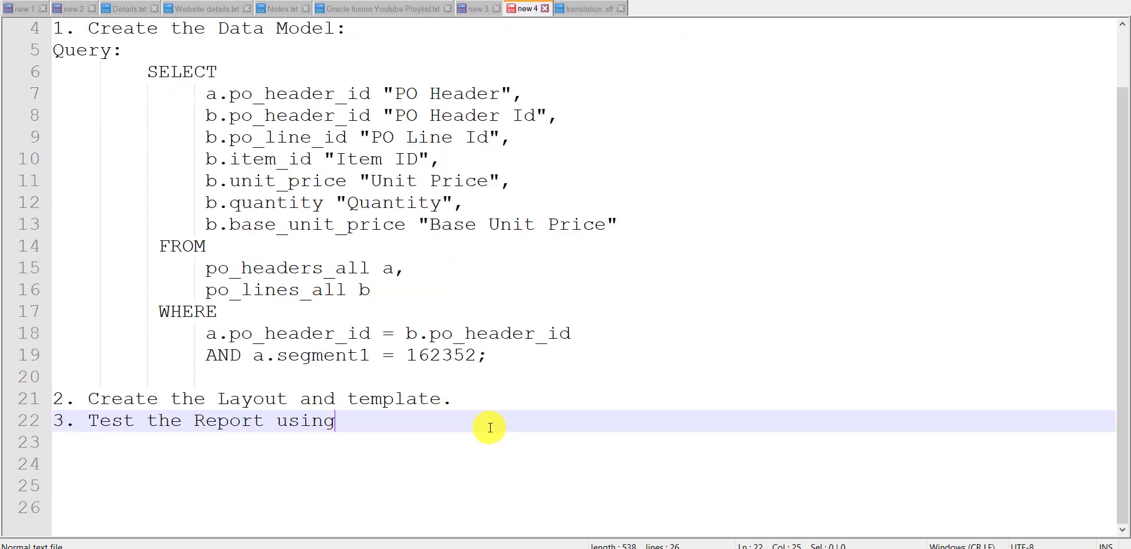
type(" Corrent Local.")
key("Return")
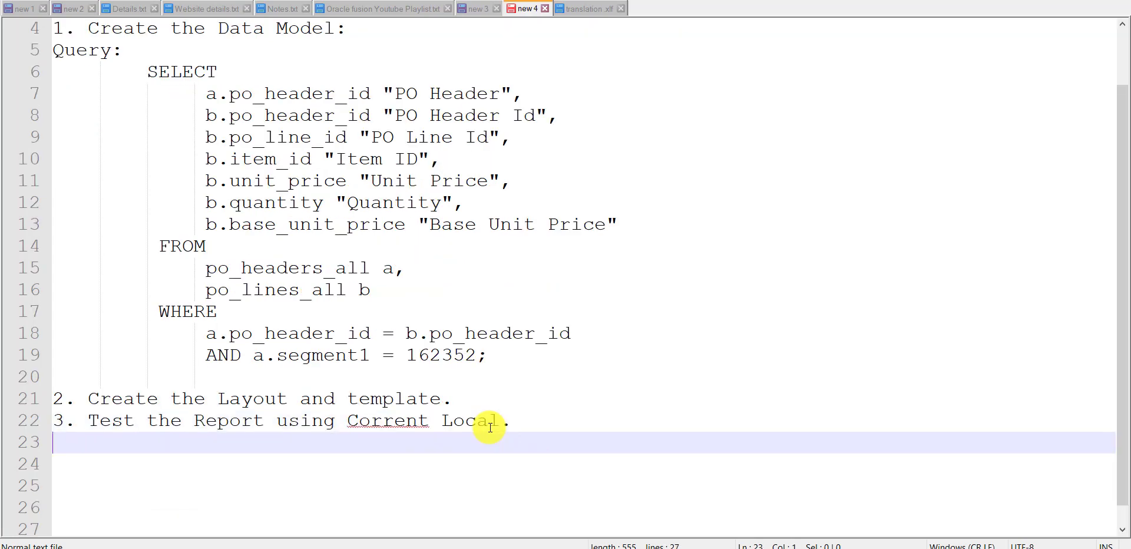
- Add the line "4. Go to Report Properties and download the translation file." to the steps in the notes
type("4. Go to ")
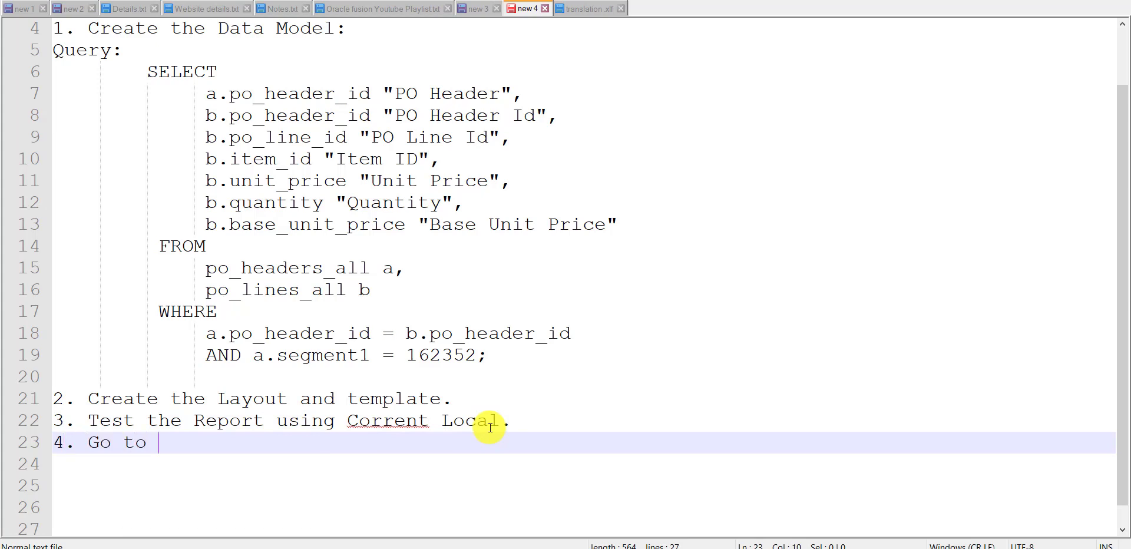
type("Report P")
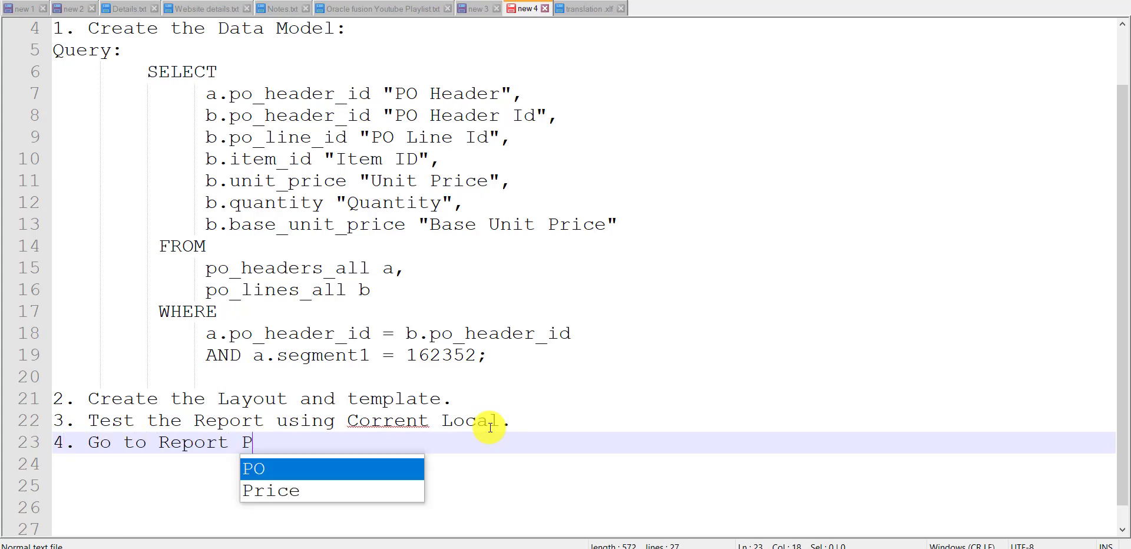
type("roperties and ")
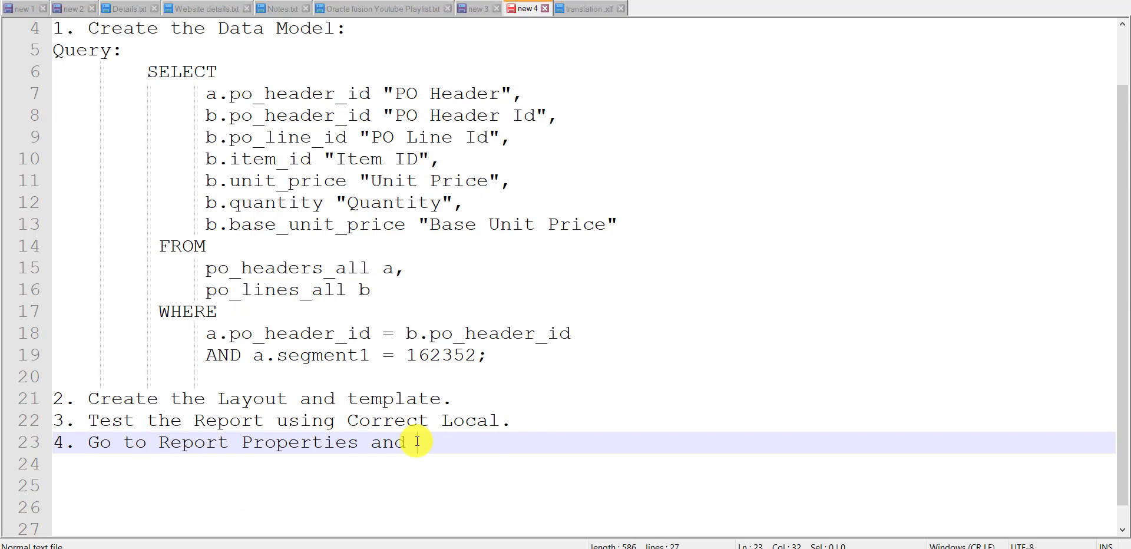
type("download the")
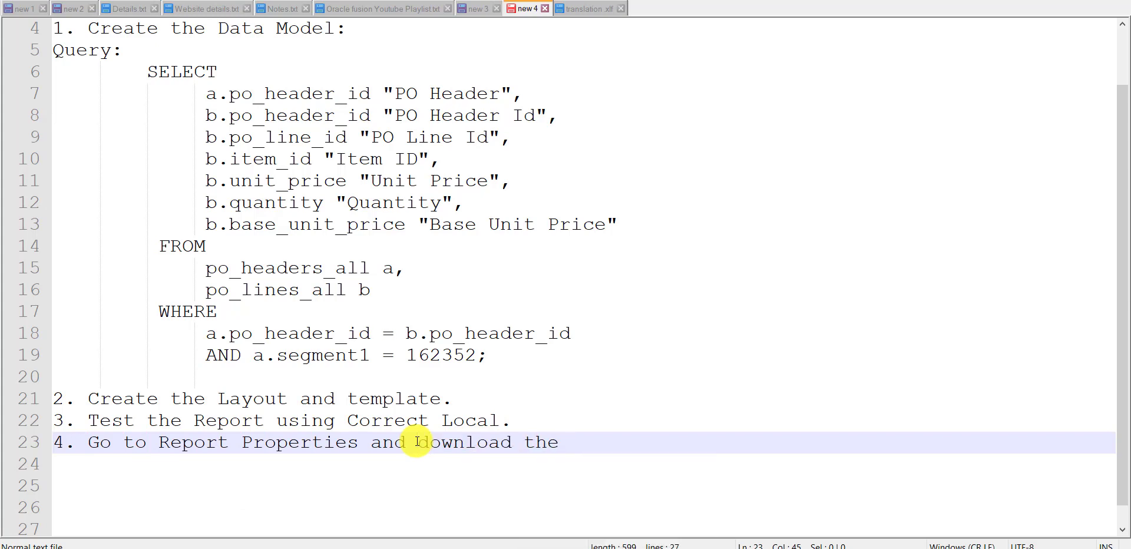
type(" translation file.")
key("Return")
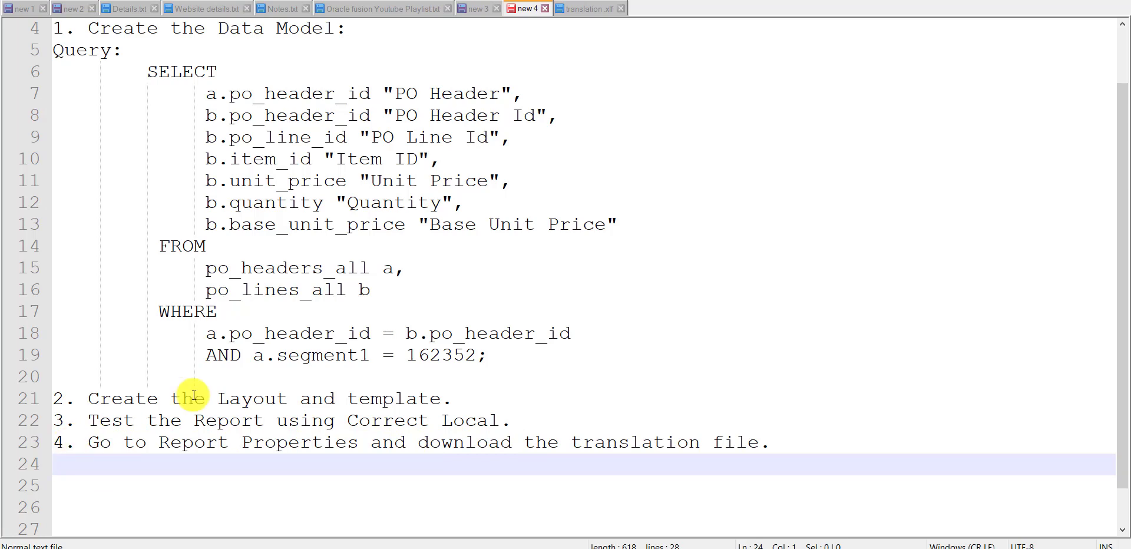
- In translation .xlf, set the file element's target-language attribute to "es" for Spanish
left_click(582, 10)
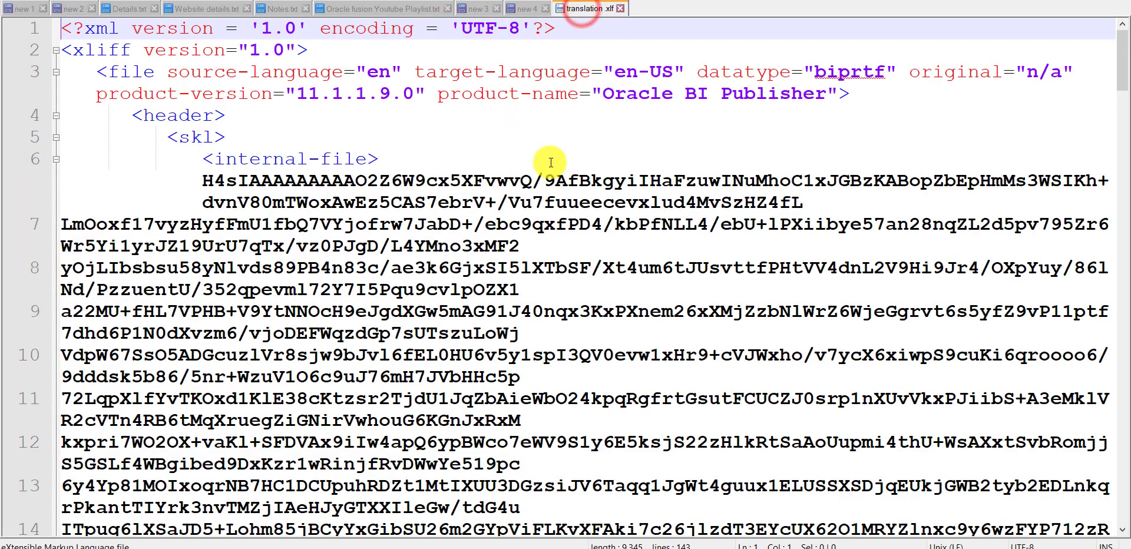
left_click_drag(176, 75, 339, 73)
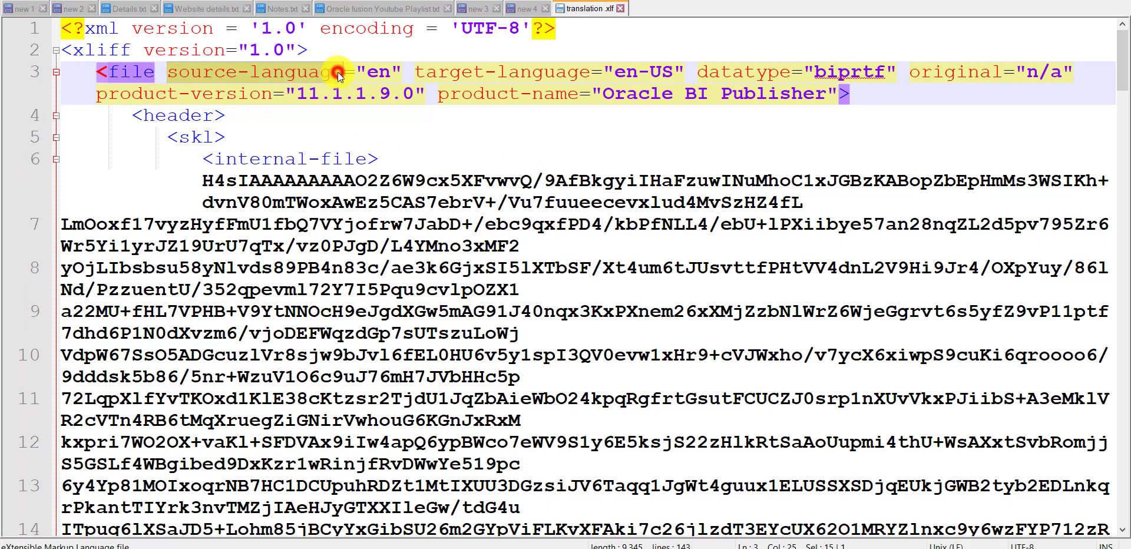
left_click(374, 72)
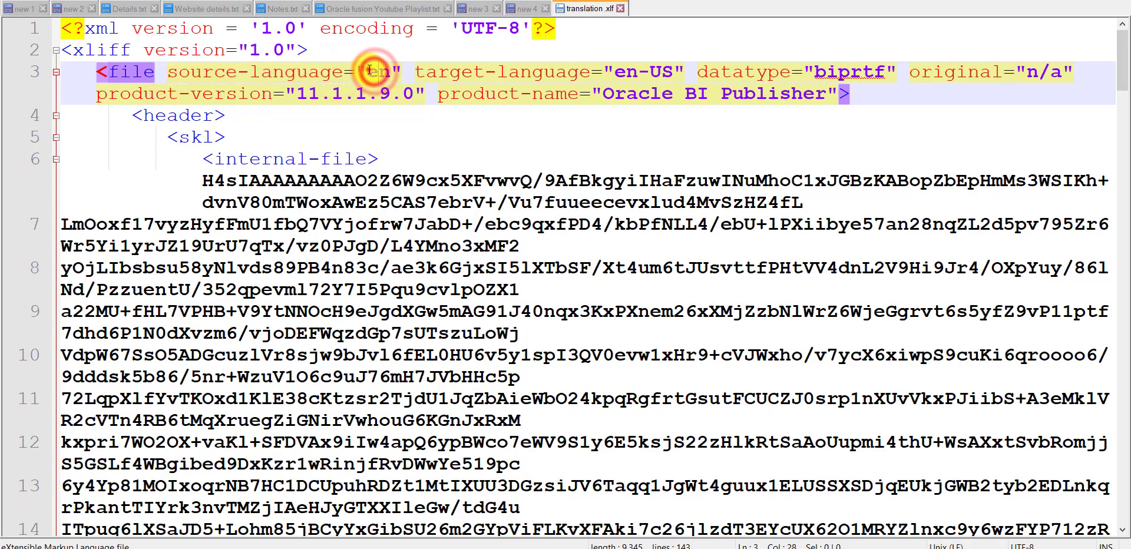
double_click(374, 72)
left_click(417, 71)
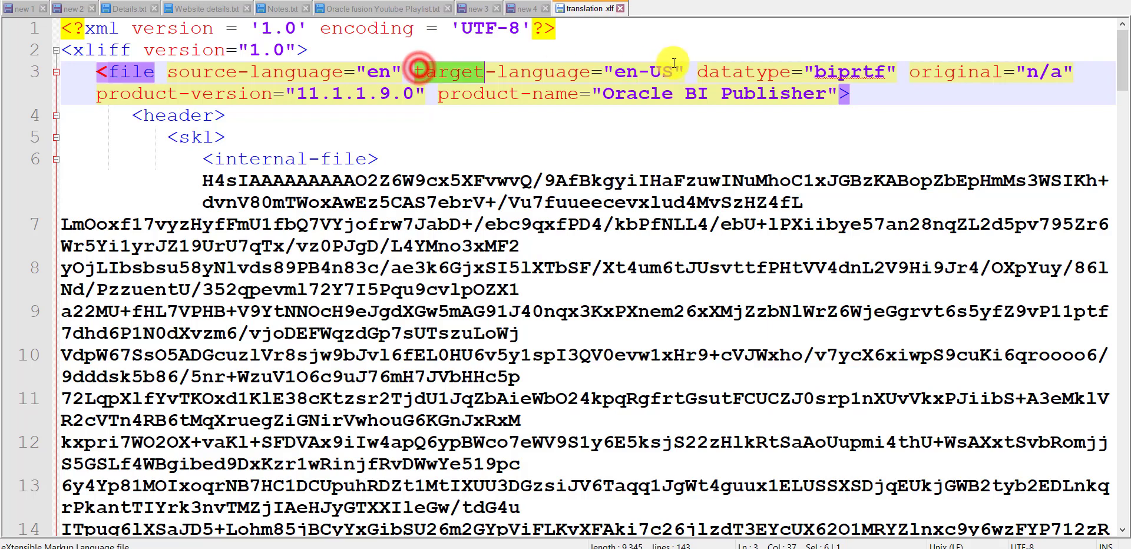
double_click(621, 71)
left_click(298, 52)
left_click(389, 72)
double_click(380, 72)
left_click(617, 72)
left_click_drag(616, 72, 671, 73)
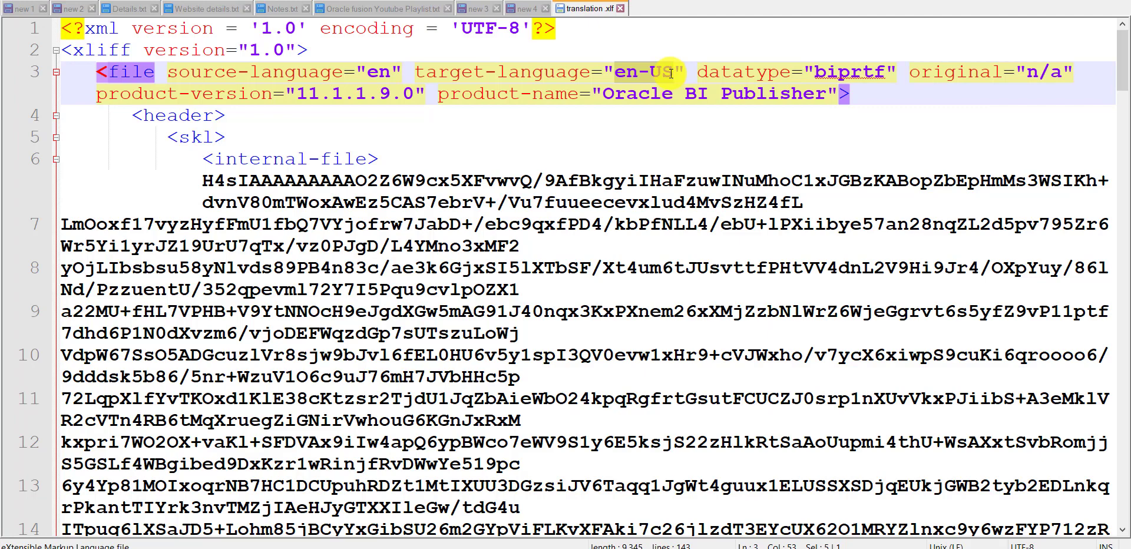
type("es")
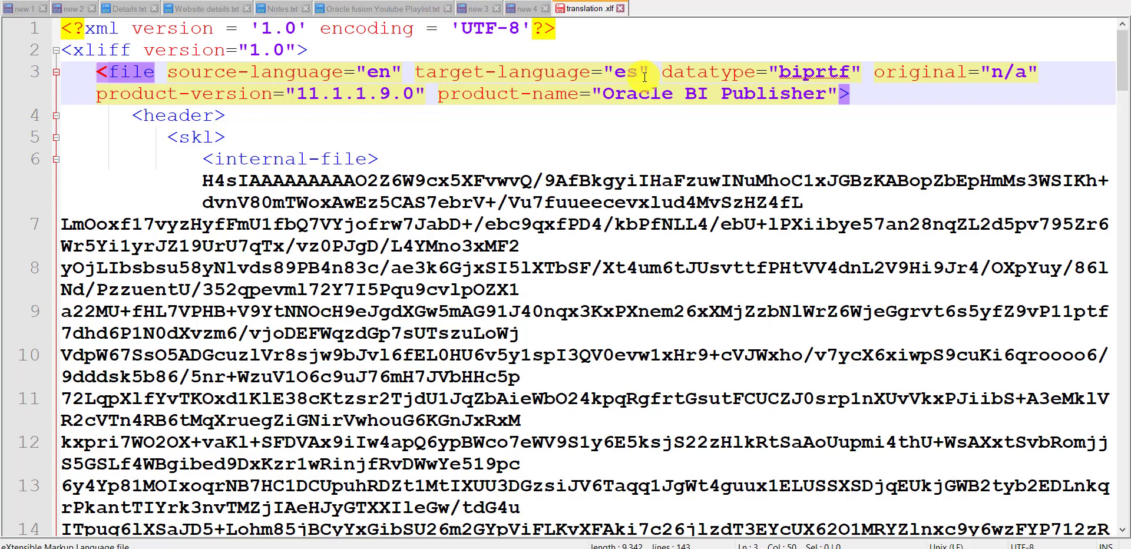
- Add the line "5. Change the target-language as required(Spanish=es)." to the notes and begin the following line with "6."
left_click_drag(415, 72, 587, 73)
key("ctrl+c")
left_click(517, 13)
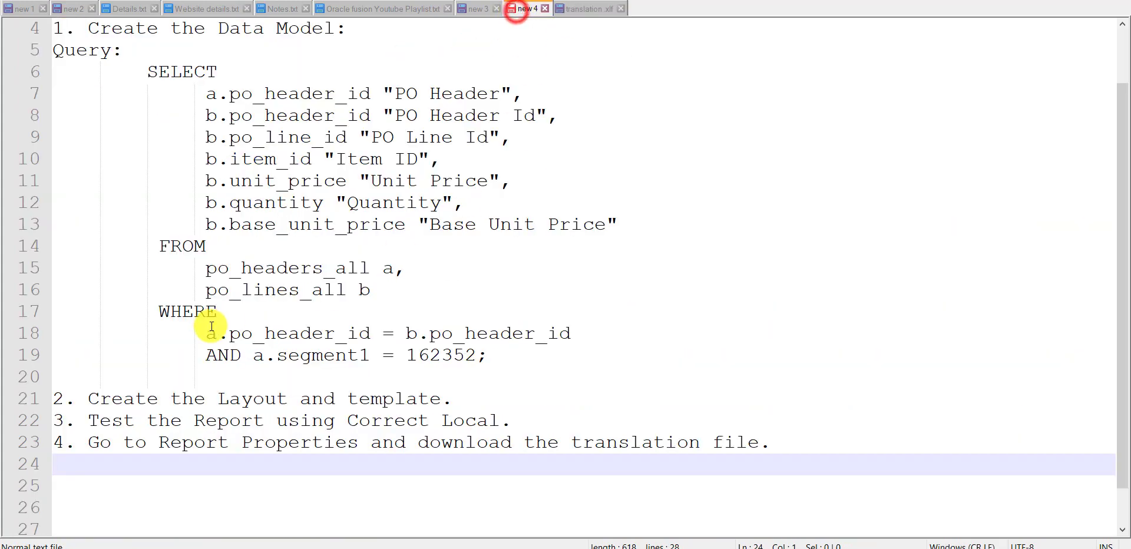
type("5. Change the")
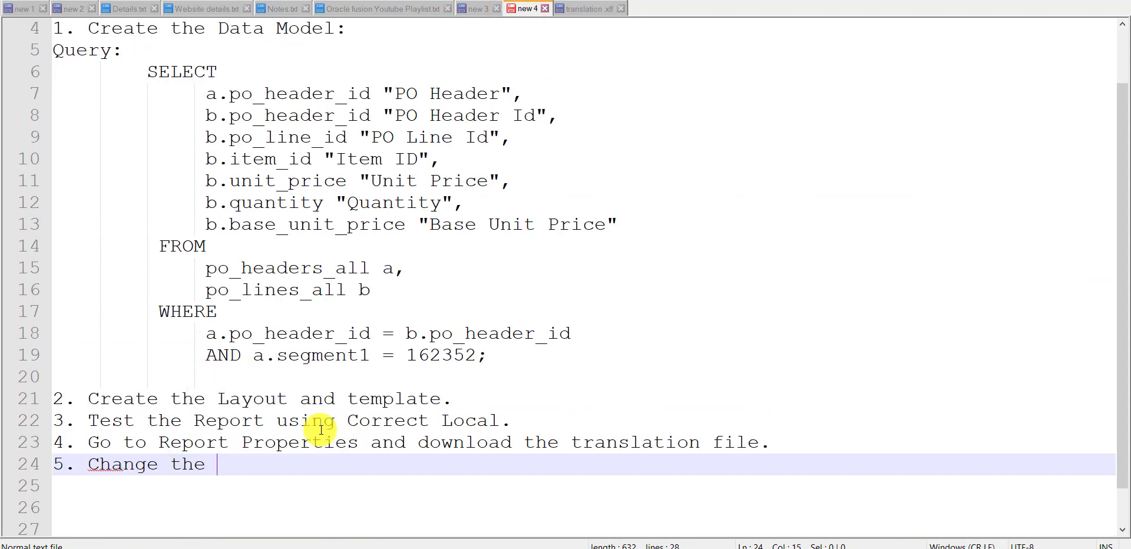
key("ctrl+v")
type("as required(")
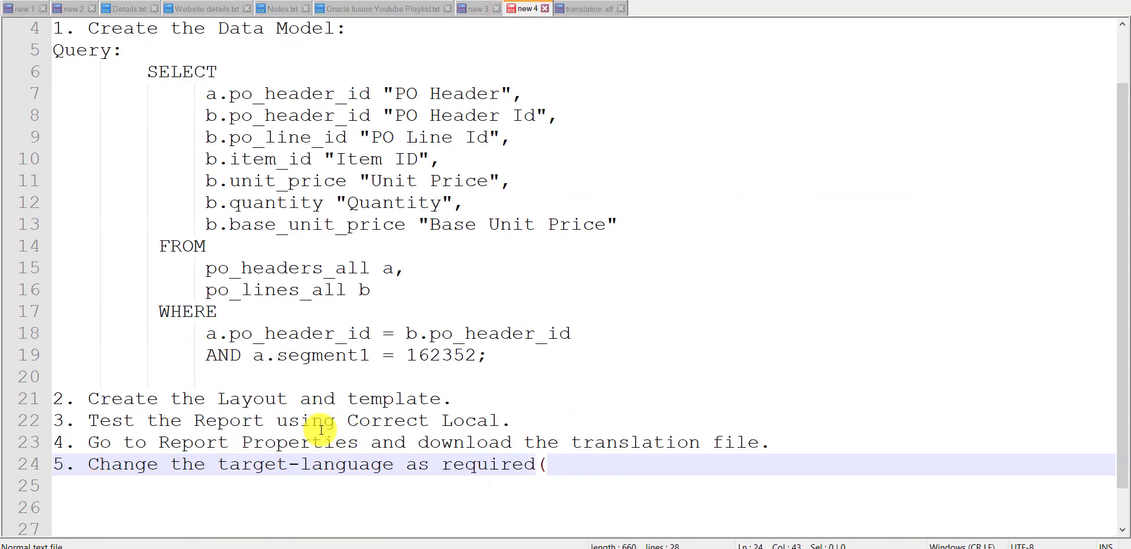
type("Spanish")
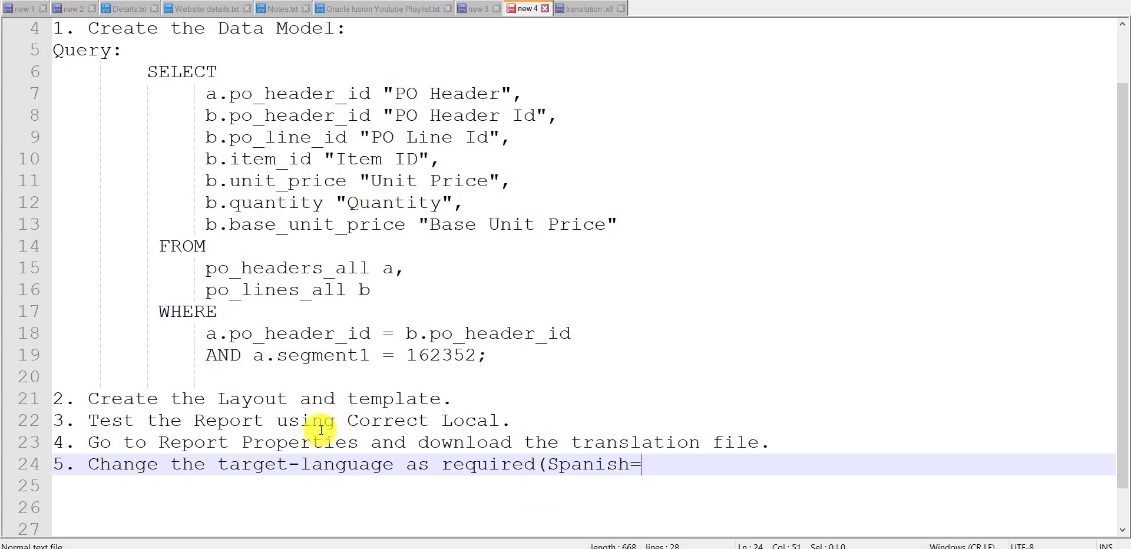
type("=es).")
key("Return")
type("6.")
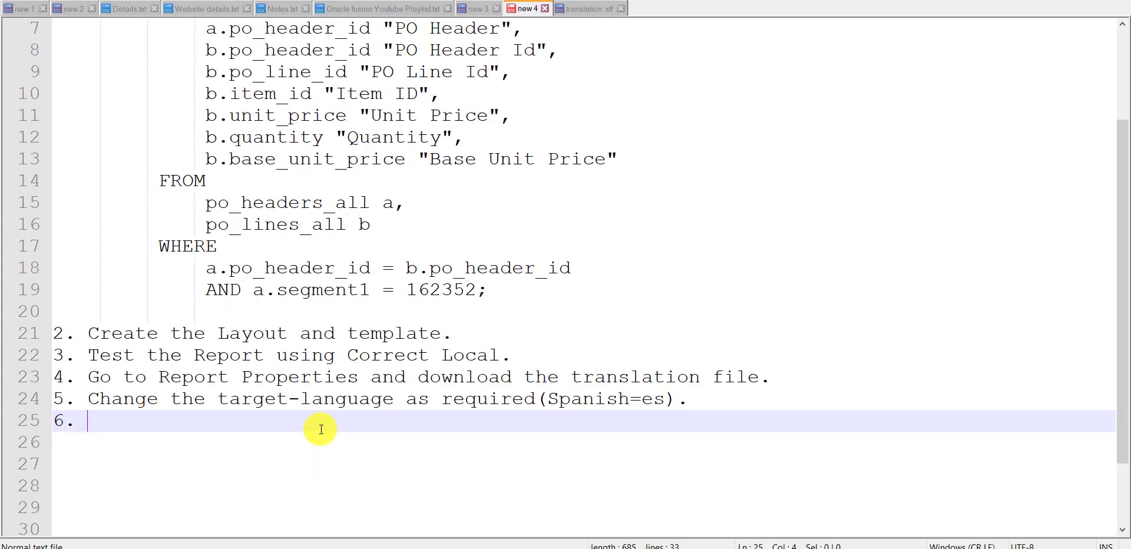
- Examine the source and target values of the PO_Header trans-unit in the translation file
key("ctrl+Tab")
left_click_drag(1119, 41, 1121, 421)
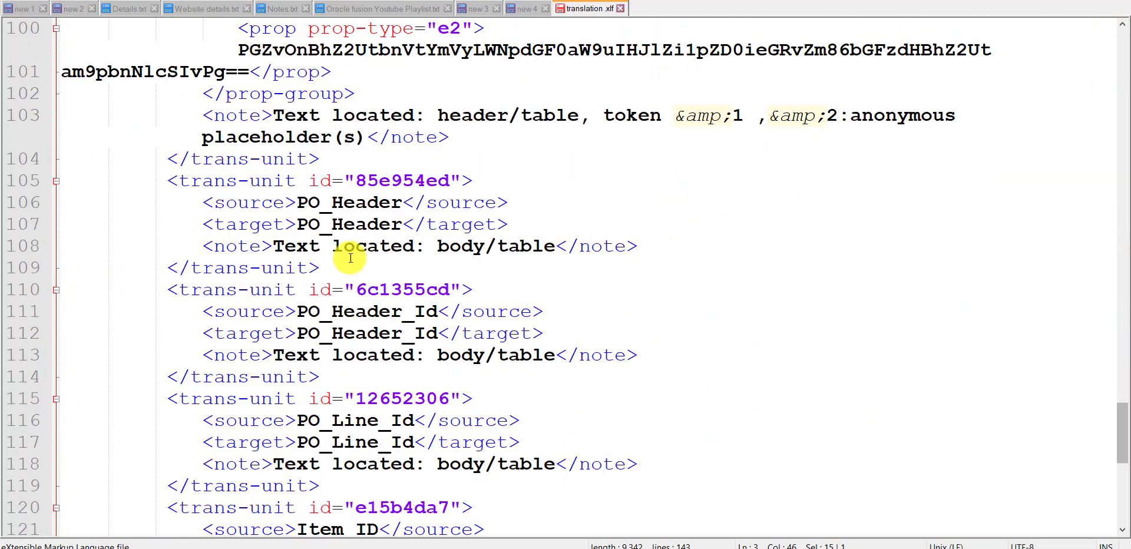
double_click(310, 202)
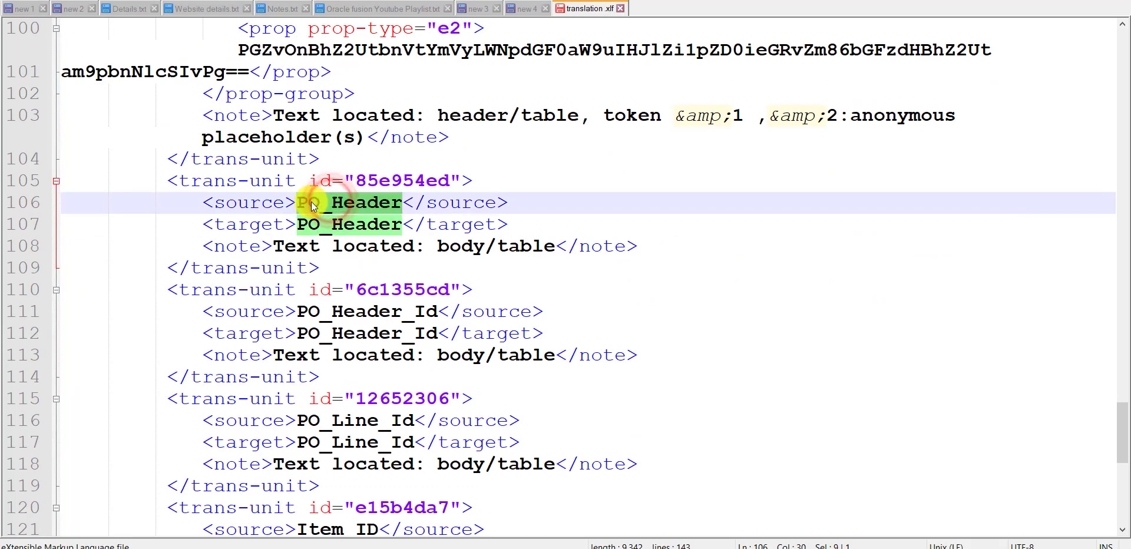
left_click(307, 225)
left_click_drag(297, 223, 404, 226)
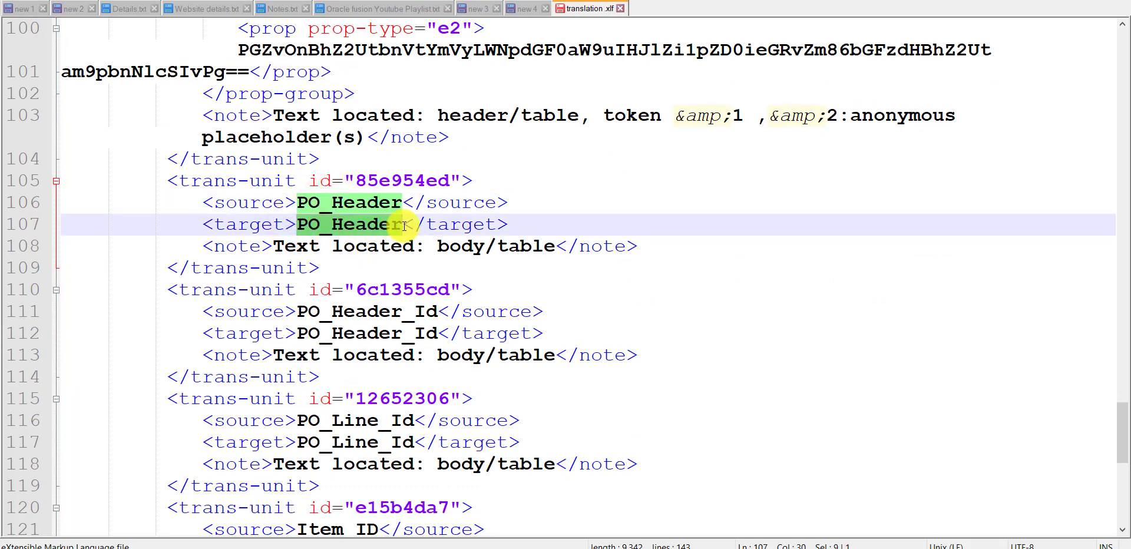
left_click(394, 225)
double_click(392, 224)
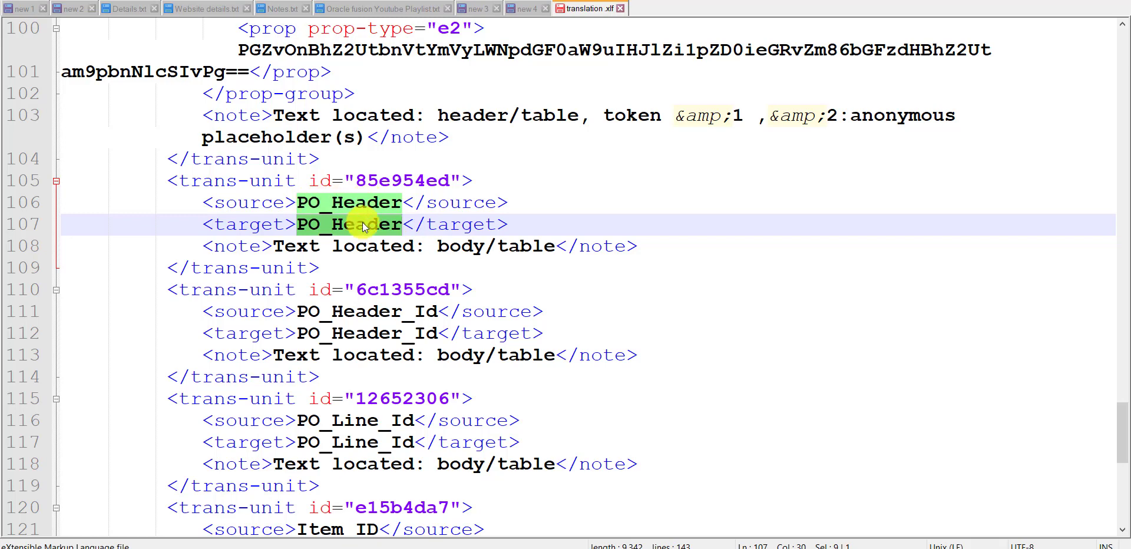
- Complete note 6 as "Change the <target> tag value to required Language." and add the English-to-Spanish column name list below it
left_click(527, 8)
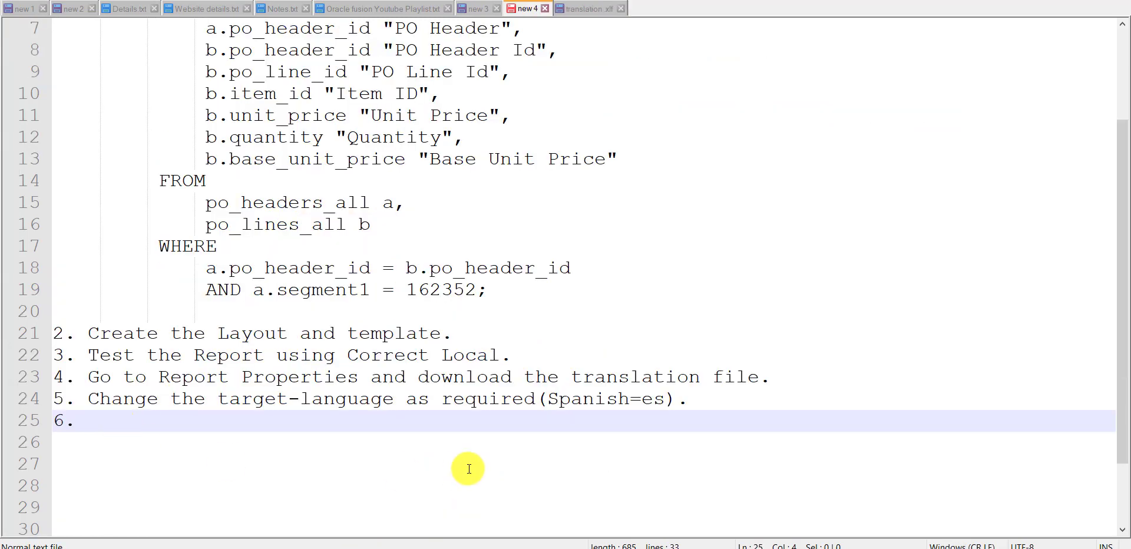
type("Change the target")
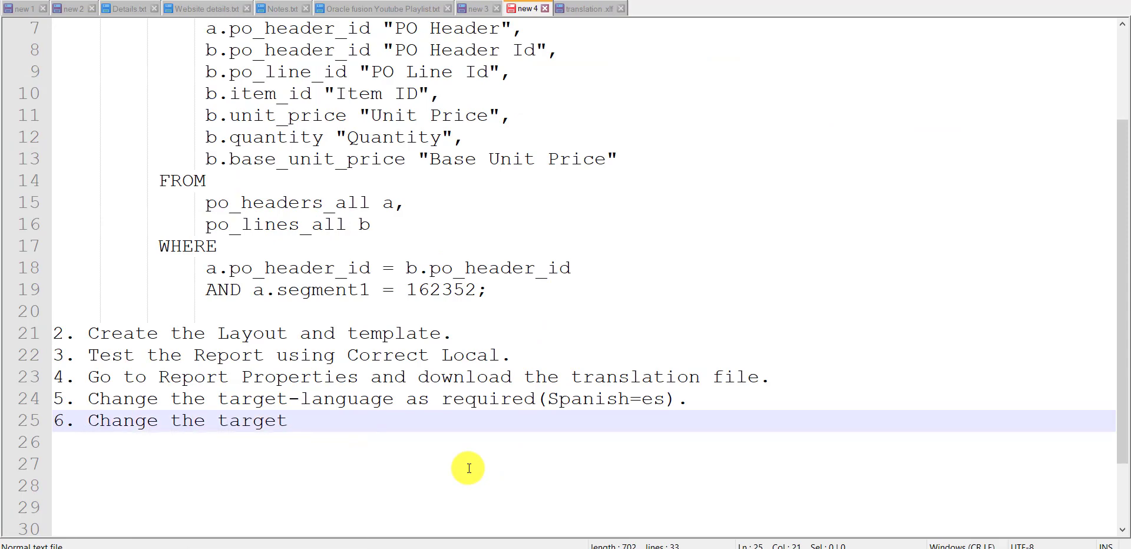
key("ctrl+Left")
type("<")
key("End")
type("> tag ")
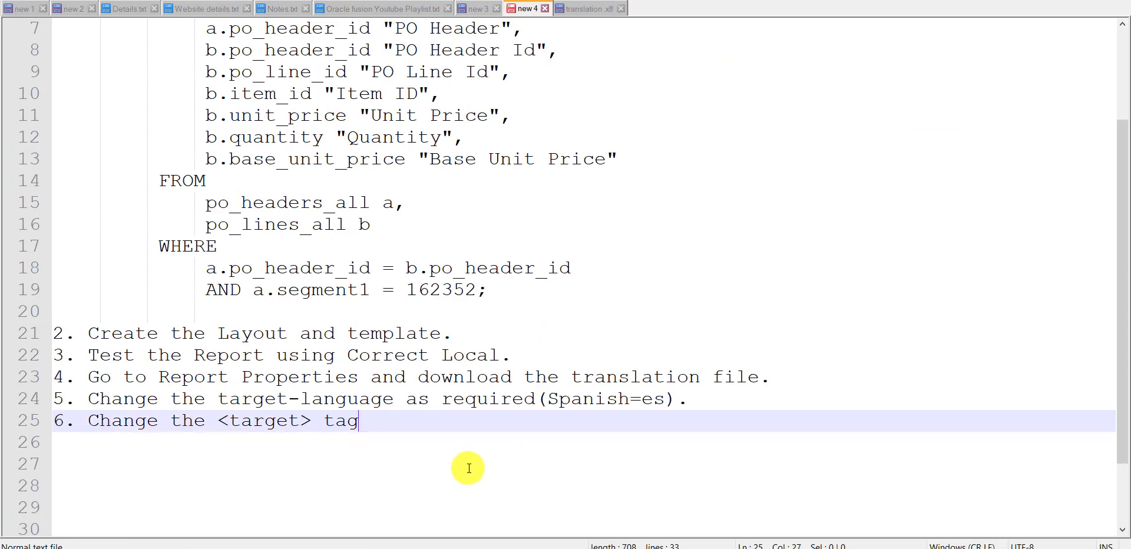
type("value to required Language.")
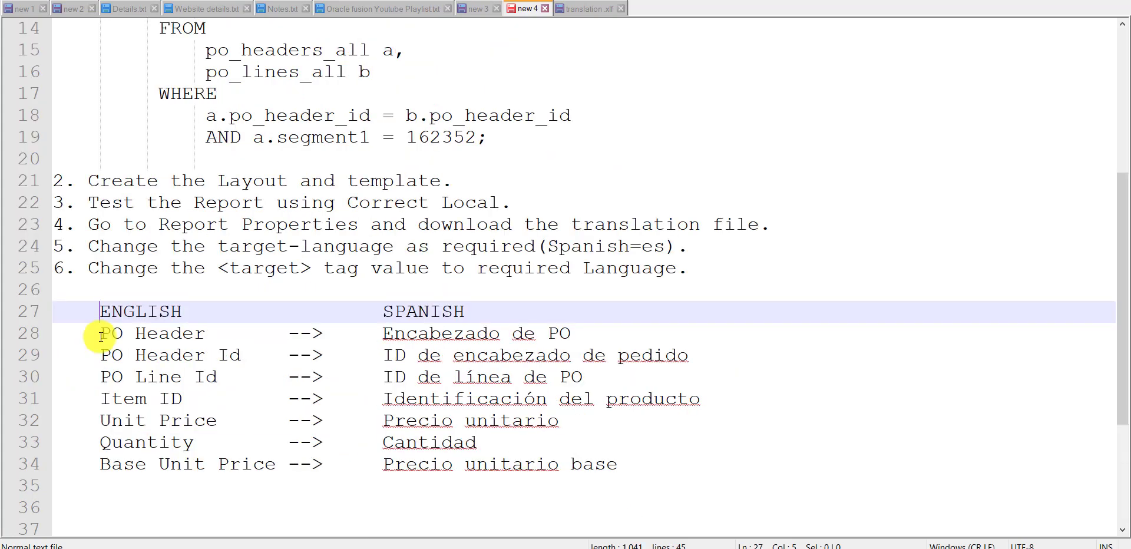
- Replace the column target values in the translation file with the notes' Spanish terms, starting with "Encabezado de PO" for PO_Header
left_click_drag(101, 334, 616, 461)
left_click_drag(383, 333, 570, 333)
key("ctrl+c")
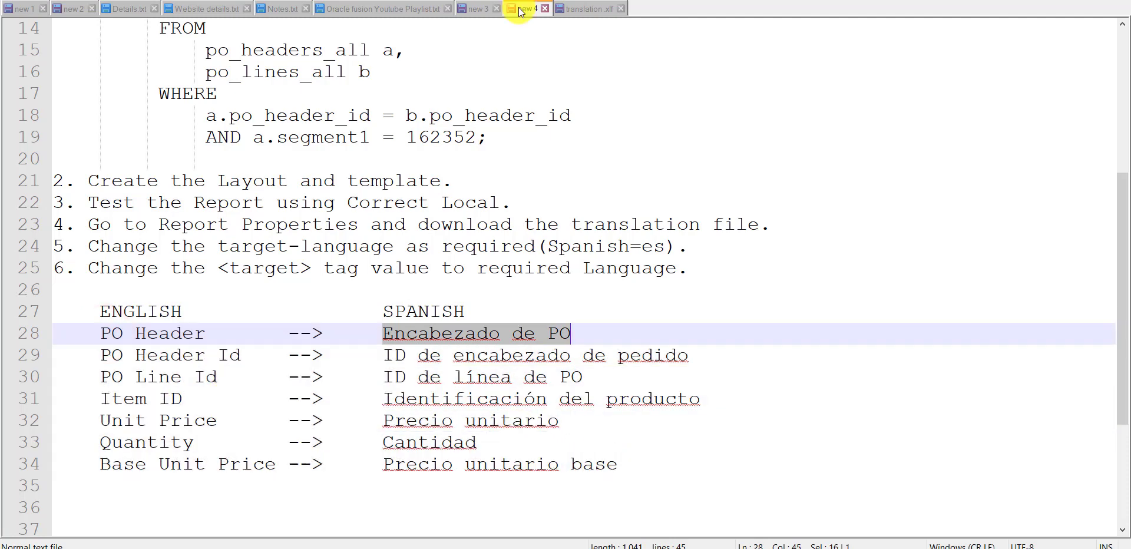
left_click(583, 3)
double_click(317, 230)
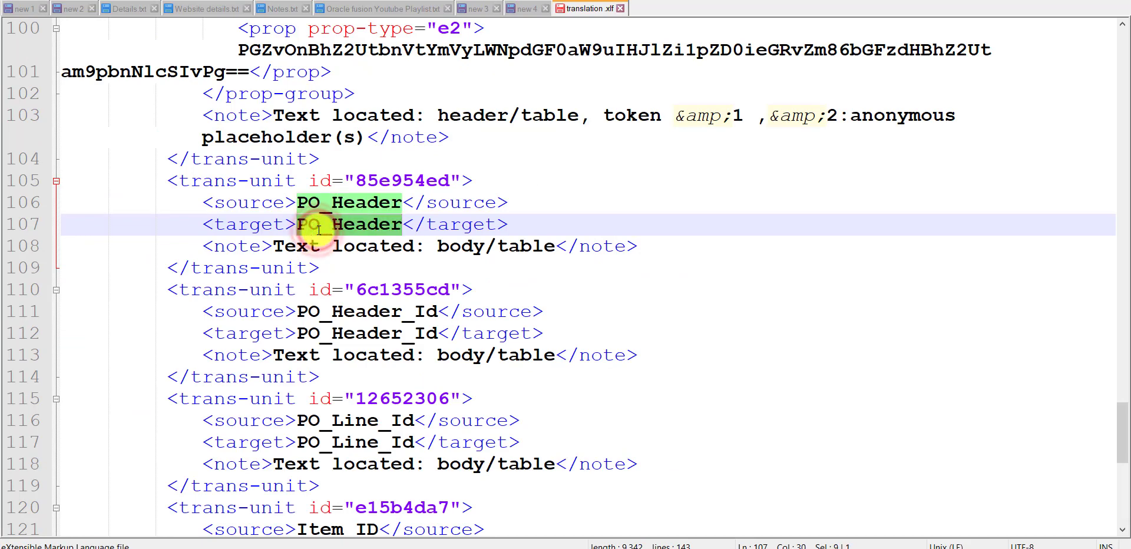
key("ctrl+v")
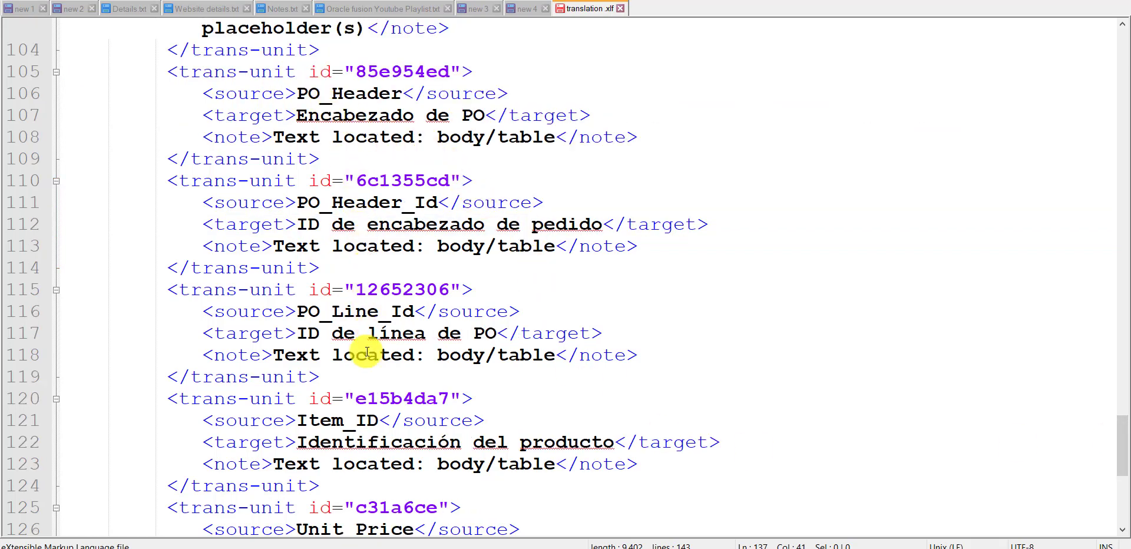
scroll(362, 412, "down", 6)
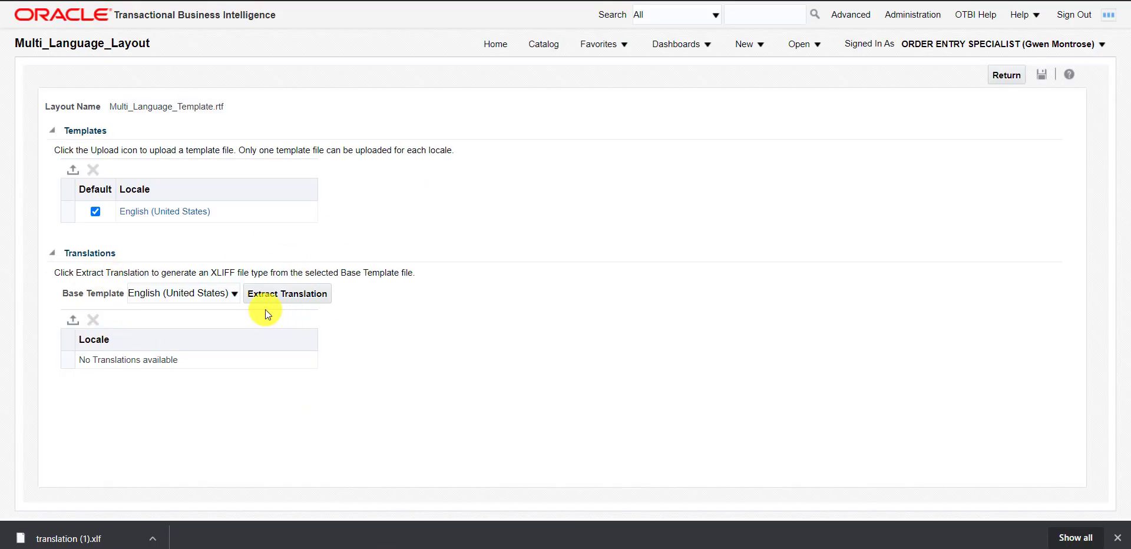
- In the Oracle layout properties, upload translation .xlf as a translation file with the Spanish locale and save the report
left_click(73, 323)
left_click(495, 241)
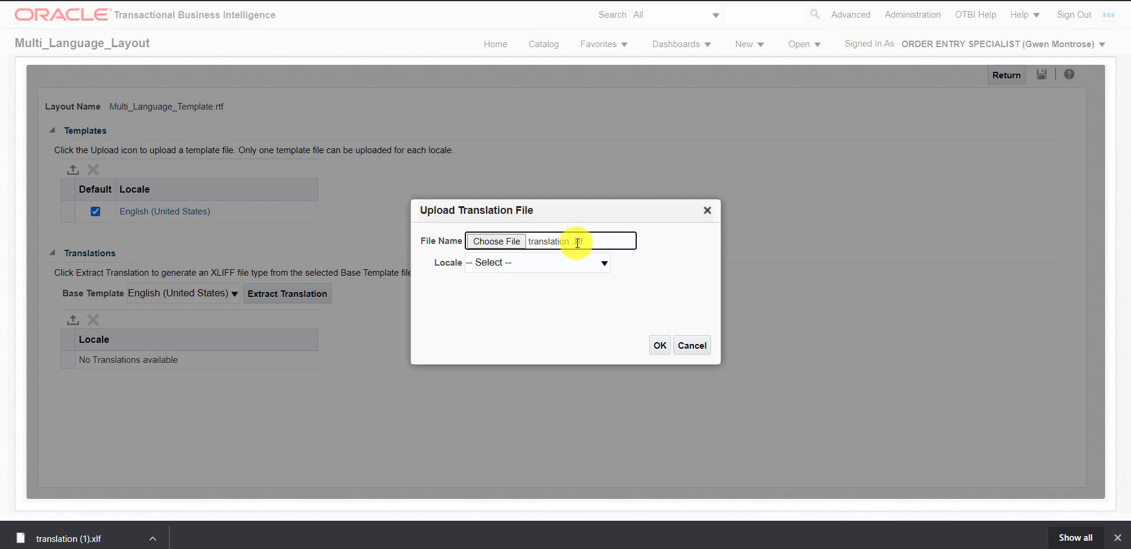
left_click(601, 266)
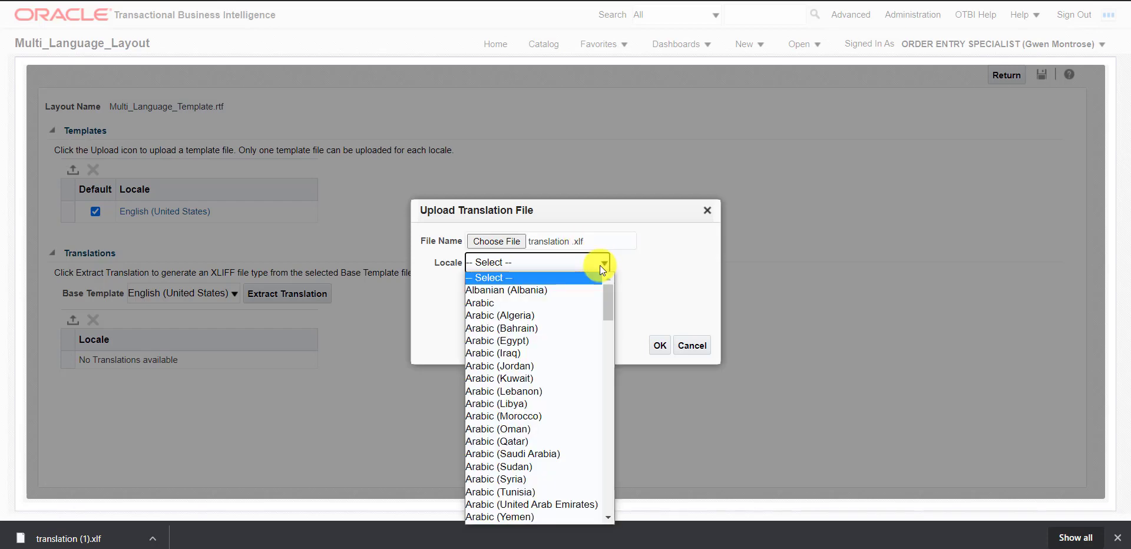
type("sp")
key("Return")
left_click(660, 345)
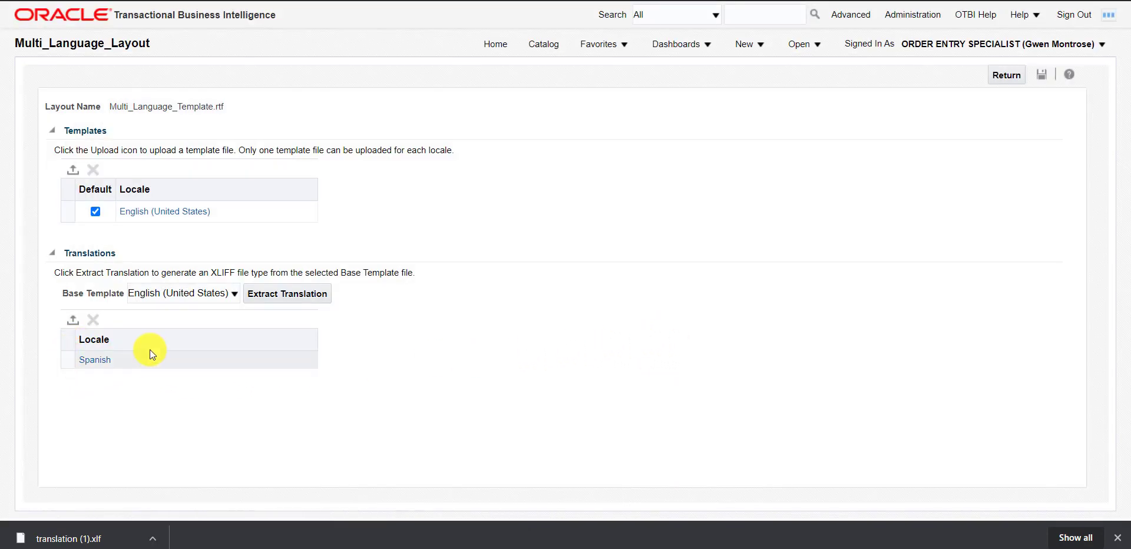
left_click(1042, 76)
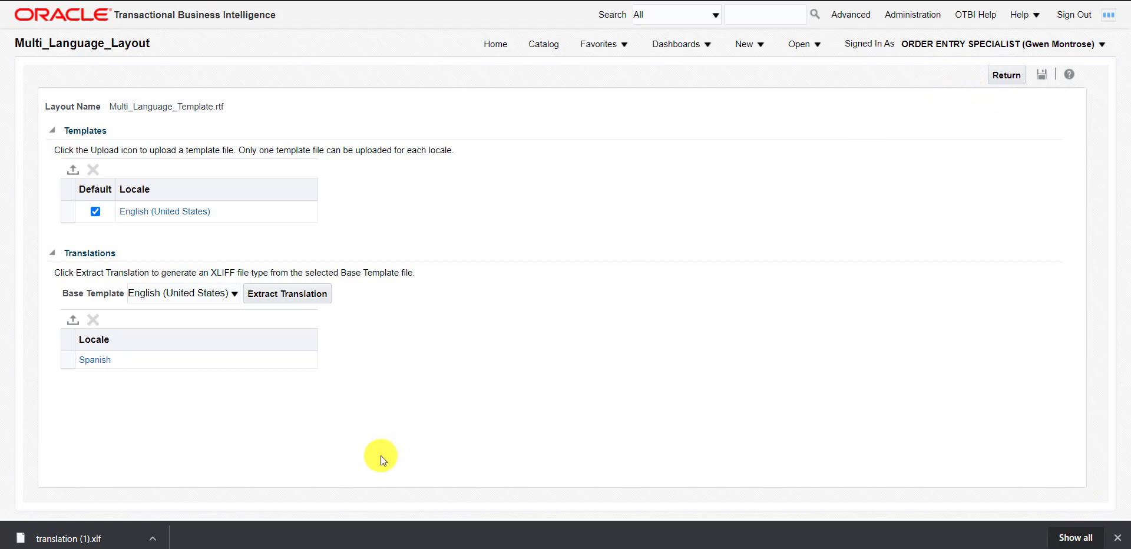
- In the Notepad++ notes, complete line 7 as "Upload the Translational(.xlf) file to the translation section, and Save it"
left_click(346, 548)
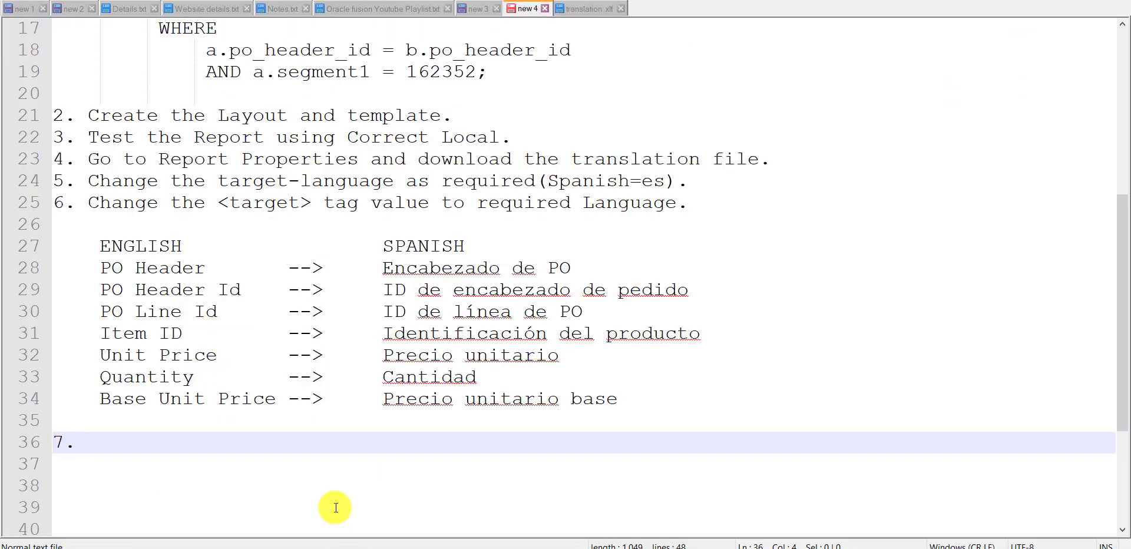
type("Upload the ")
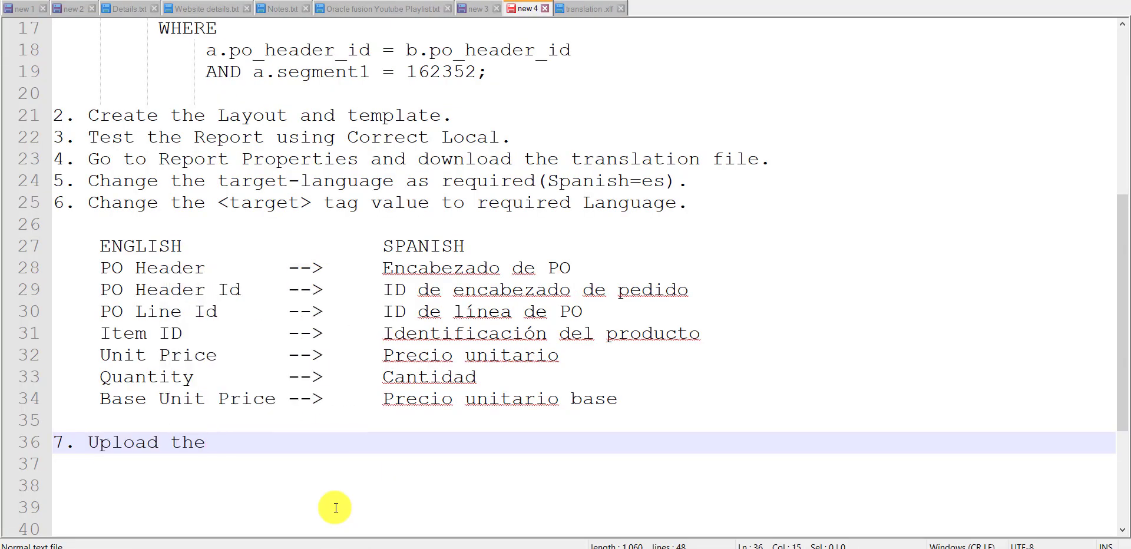
type("Translational(.xlf) ")
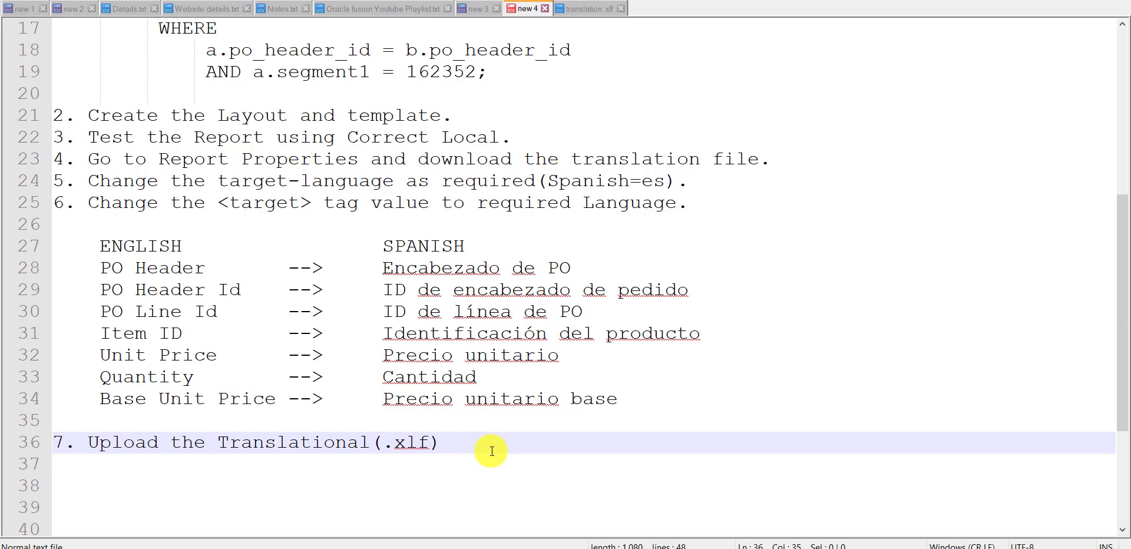
type("file to th")
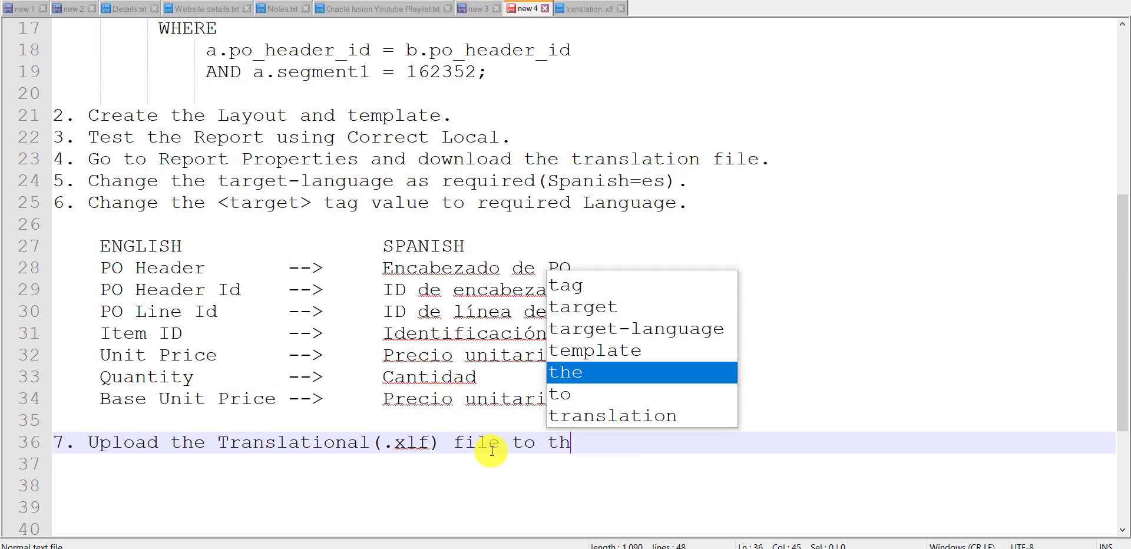
type("e translation section, and Save it")
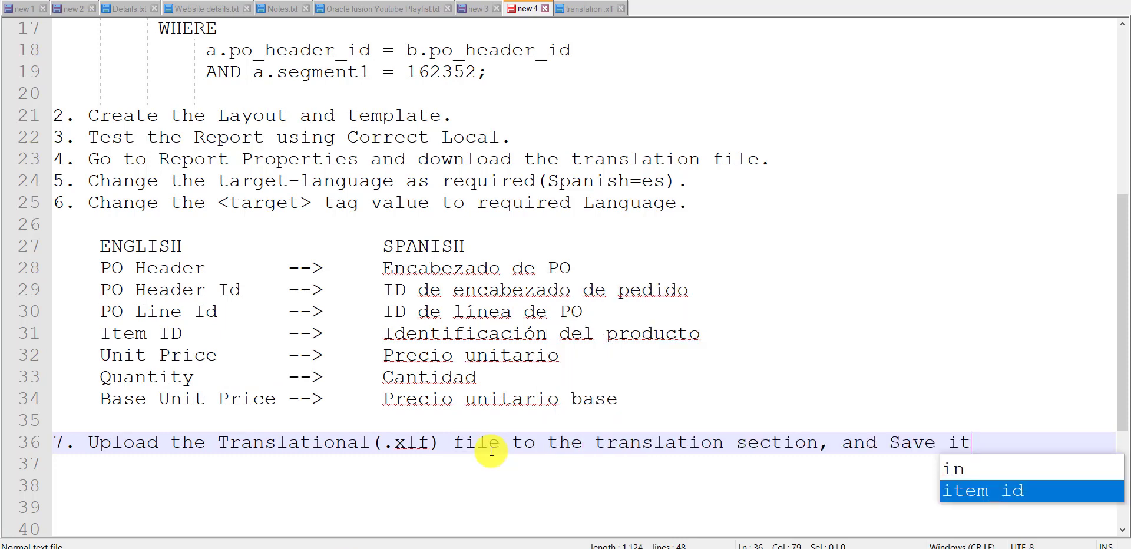
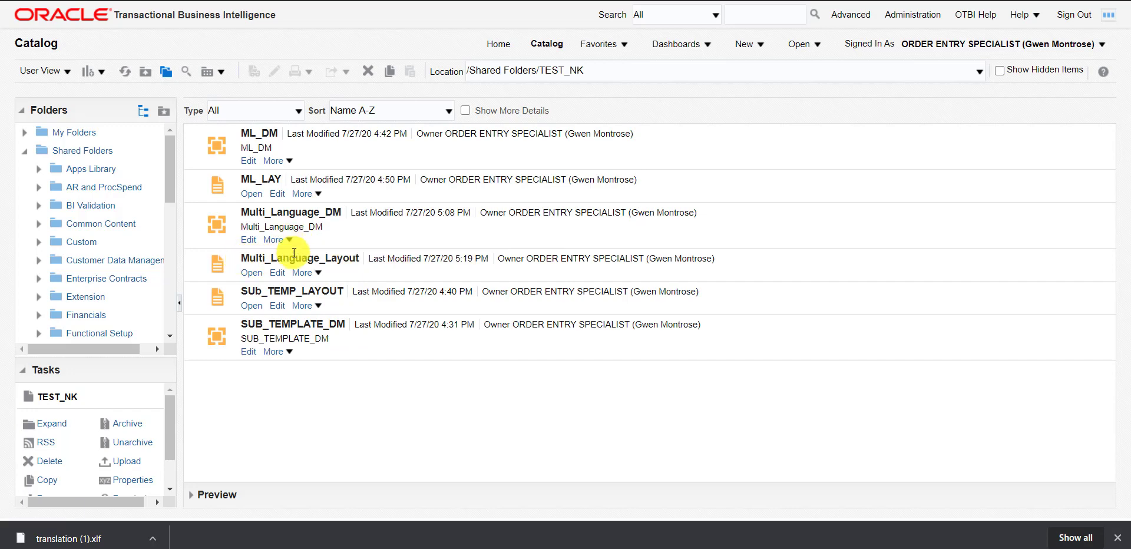
- Start a scheduled job for the Multi_Language_Layout report, with its output format set to PDF and its locale to Spanish
left_click(318, 272)
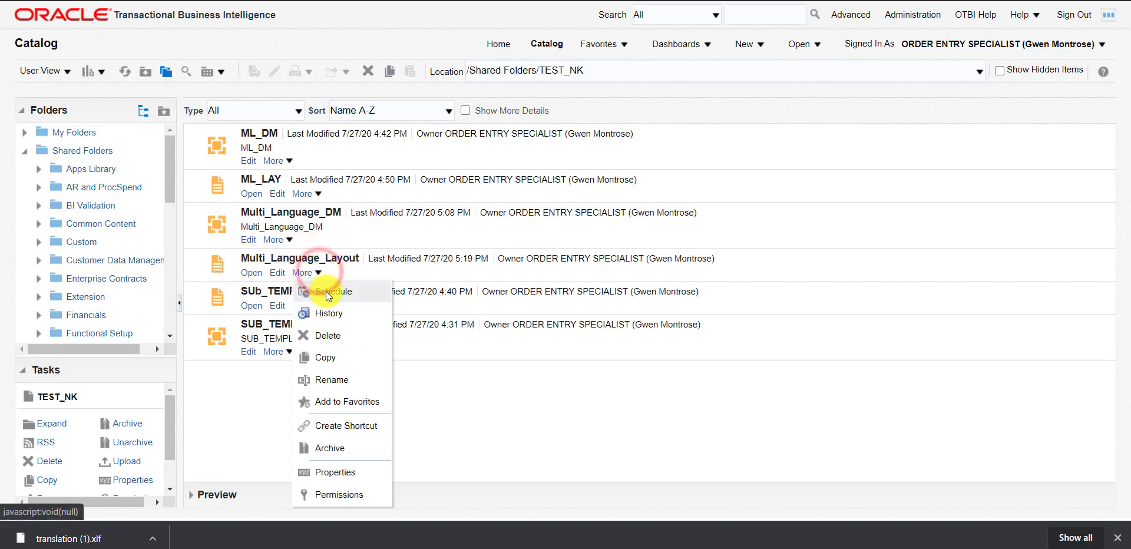
left_click(327, 291)
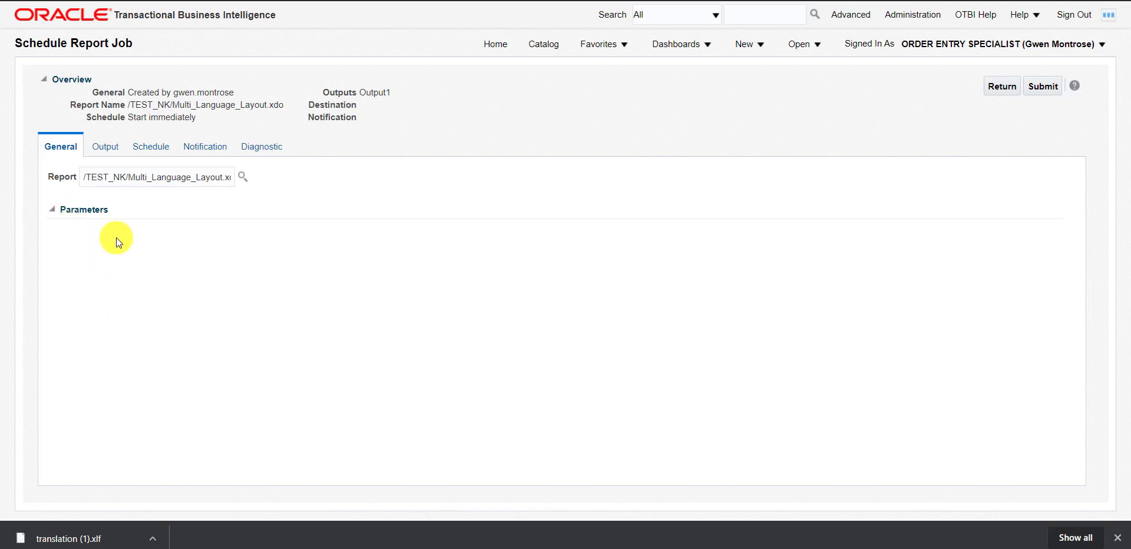
left_click(104, 153)
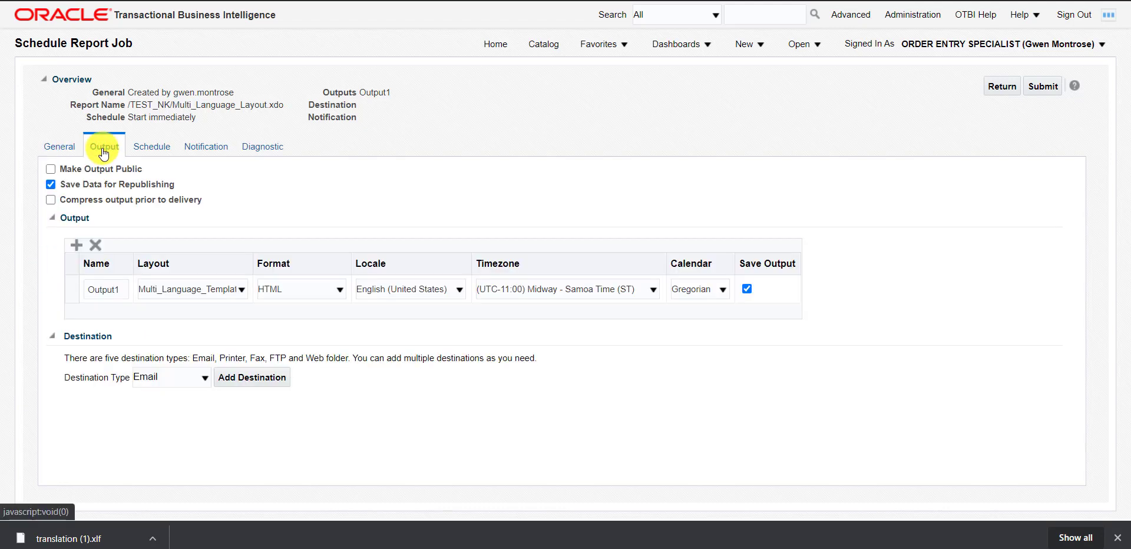
left_click(292, 291)
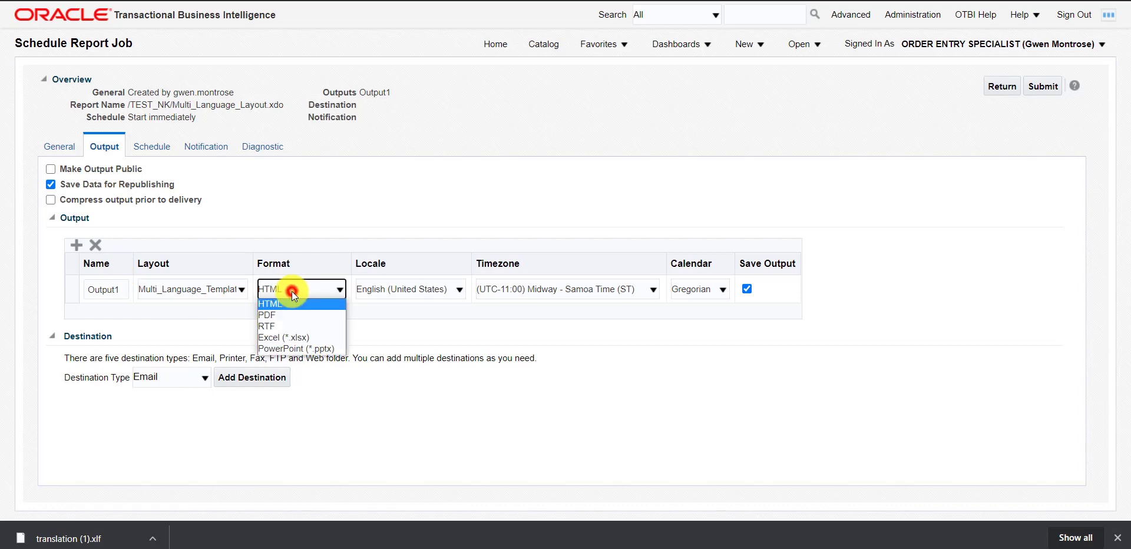
left_click(268, 314)
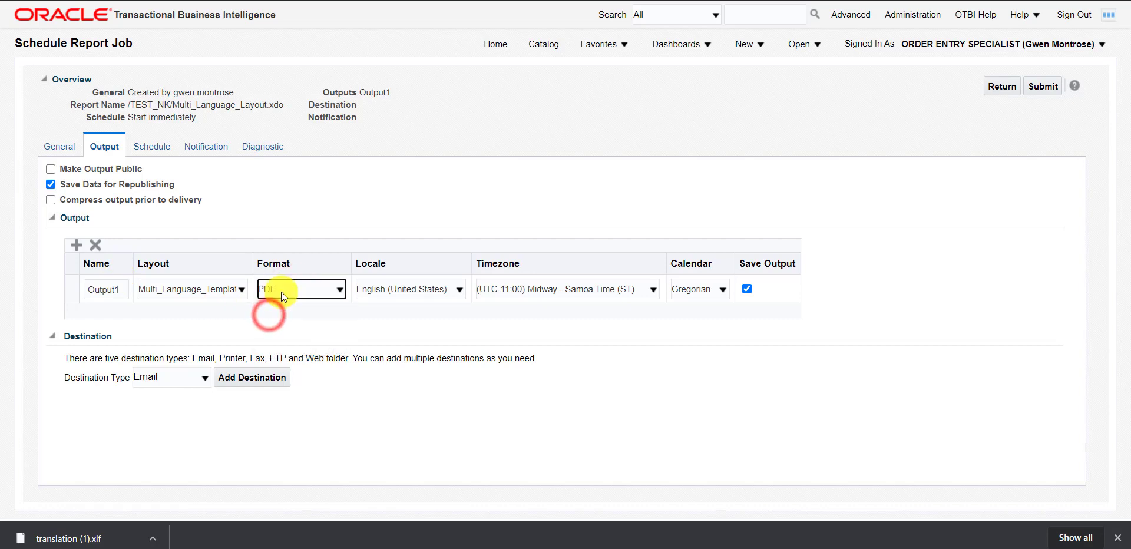
left_click(391, 291)
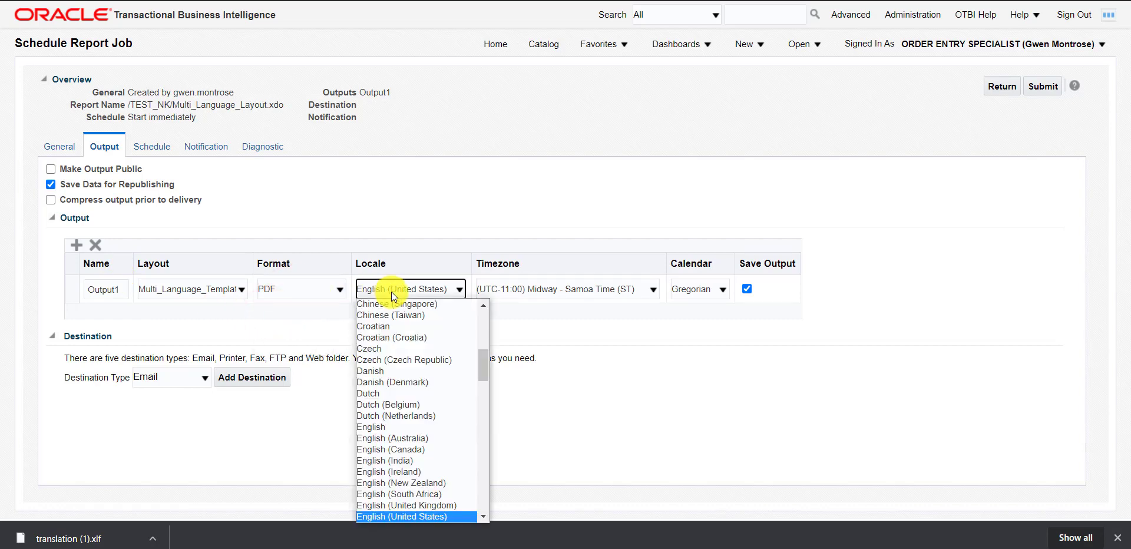
key("s")
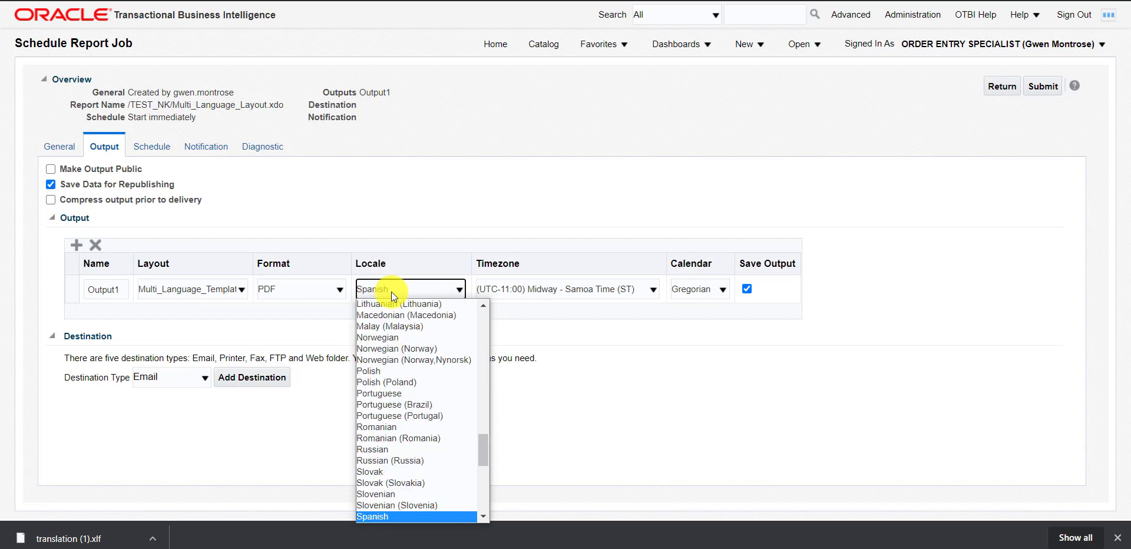
- Enable SQL Explain Plan, Data Engine Diagnostic and Report Processor Diagnostic for the report job
left_click(150, 147)
left_click(200, 148)
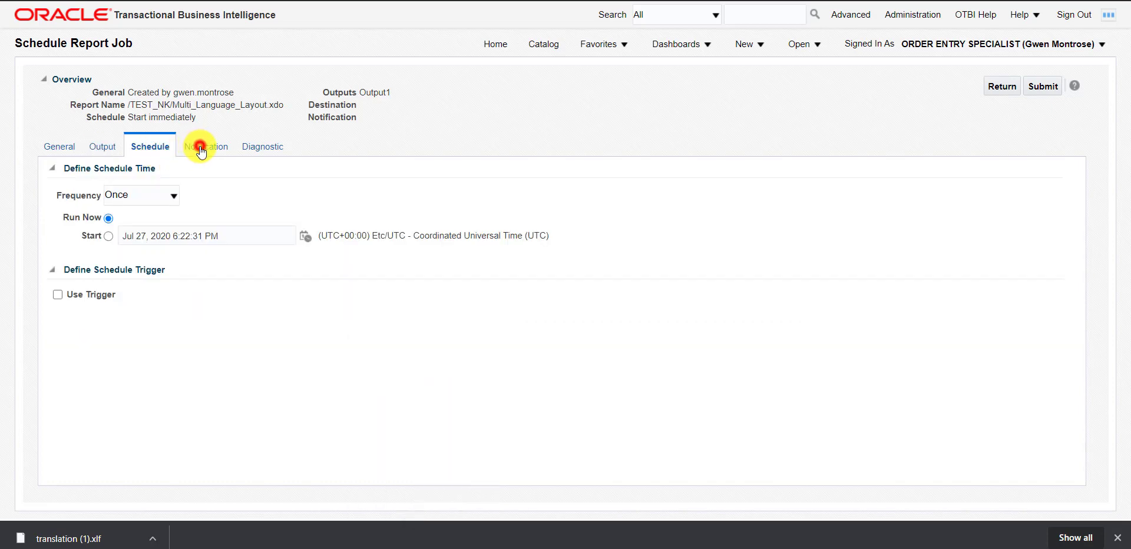
left_click(253, 151)
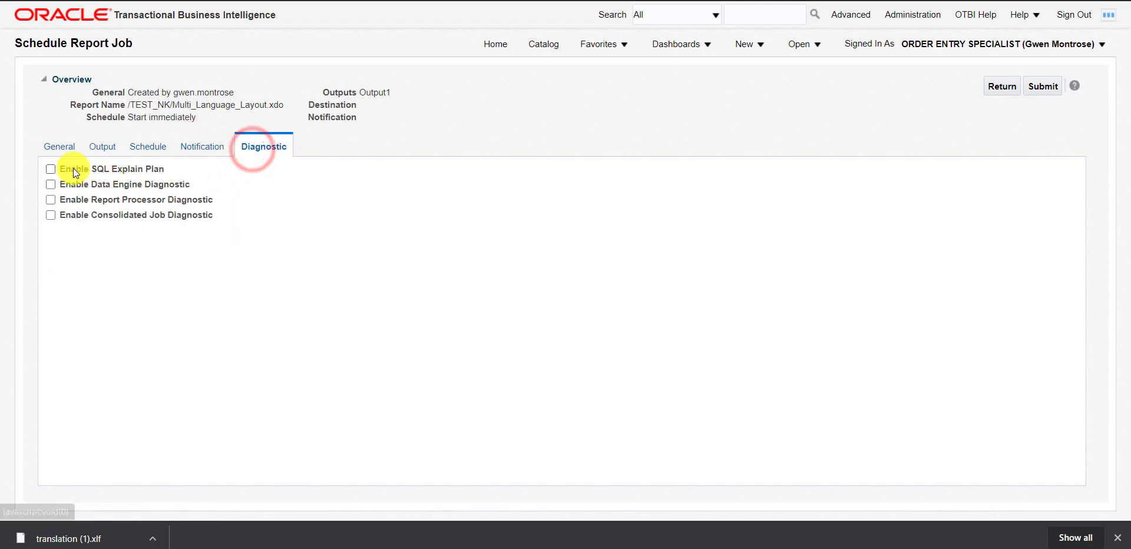
left_click(51, 169)
left_click(51, 185)
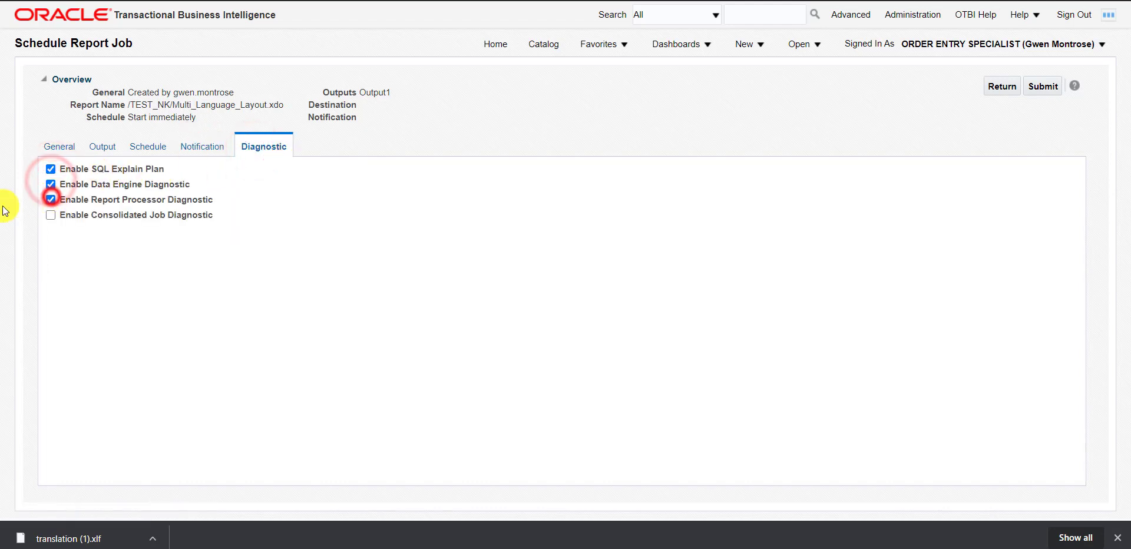
left_click(50, 200)
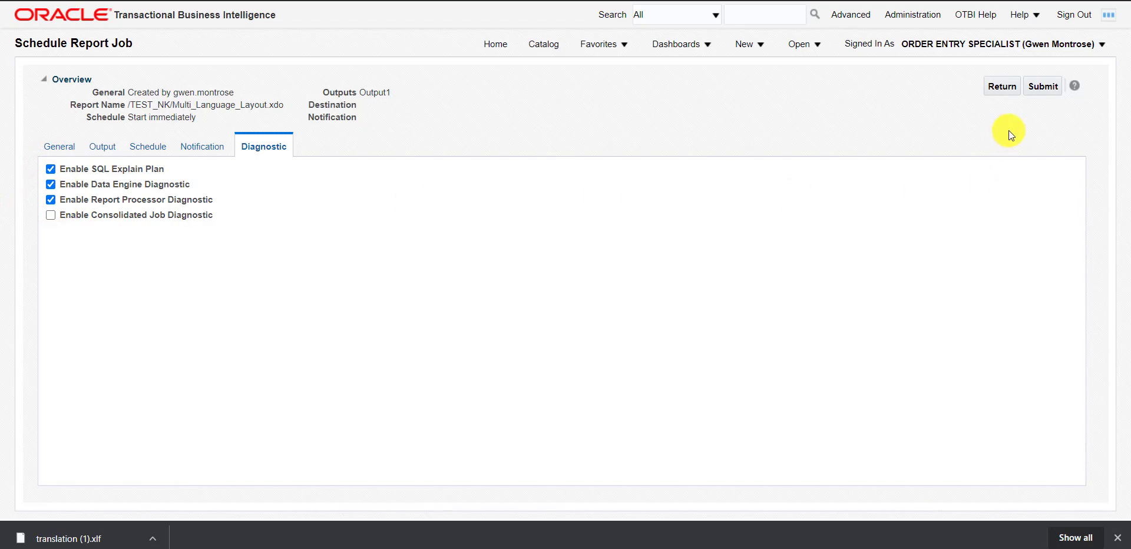
- Submit the report job under the name Multi_Language_Report and return to the catalog
left_click(1037, 86)
left_click(493, 331)
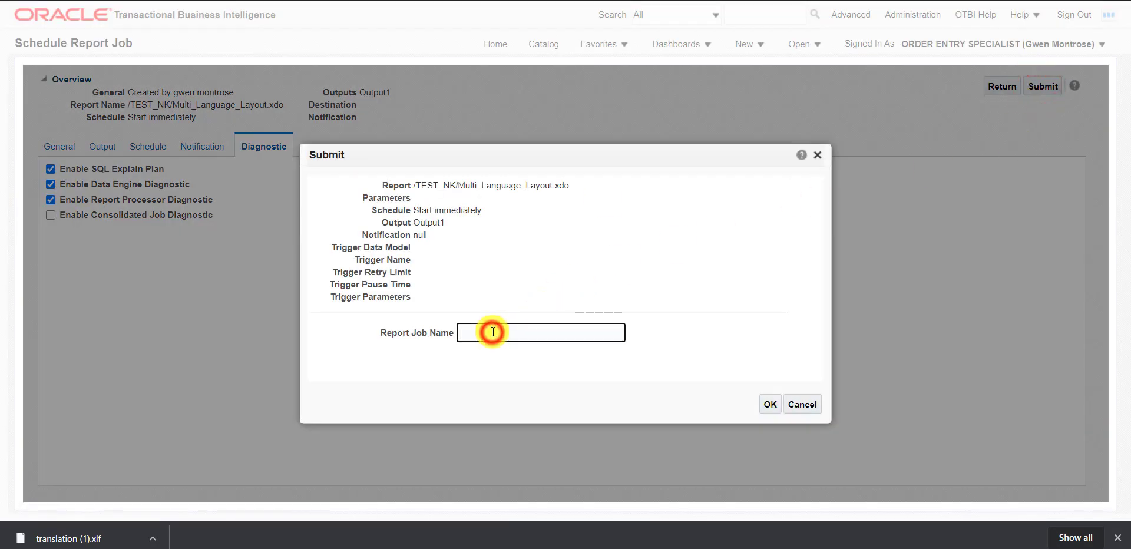
type("Multi_Language_Report")
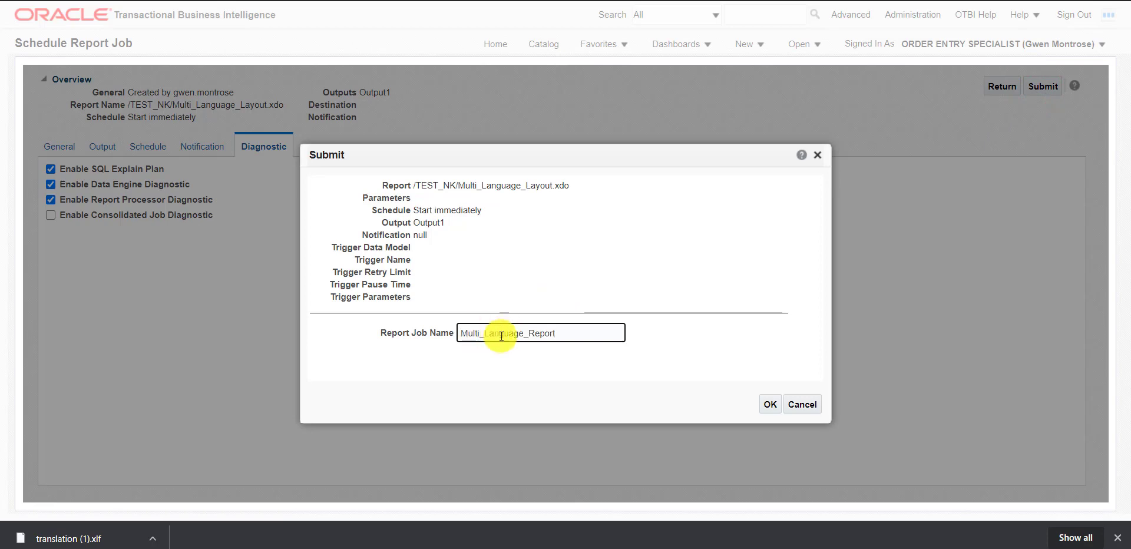
left_click(769, 404)
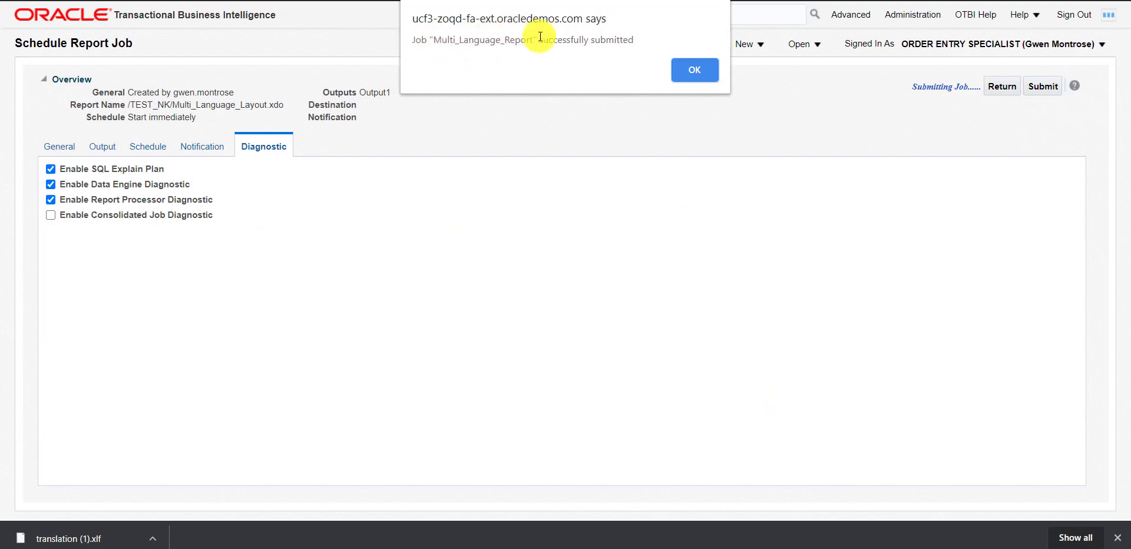
left_click(684, 72)
left_click(999, 87)
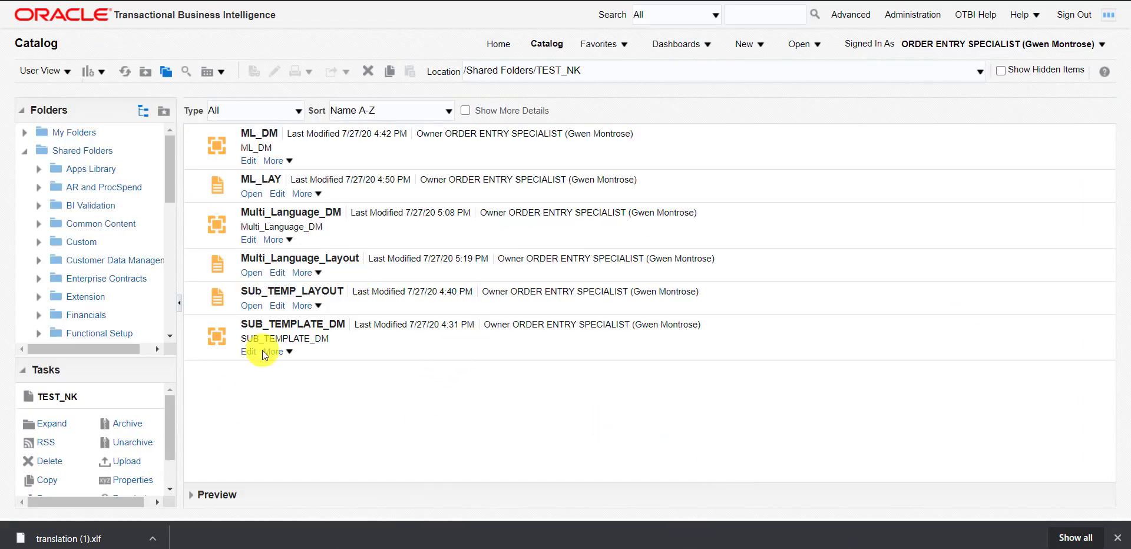
- Find the Multi_Language_Report job in the job history of Multi_Language_Layout and open its Output1 document
left_click(318, 273)
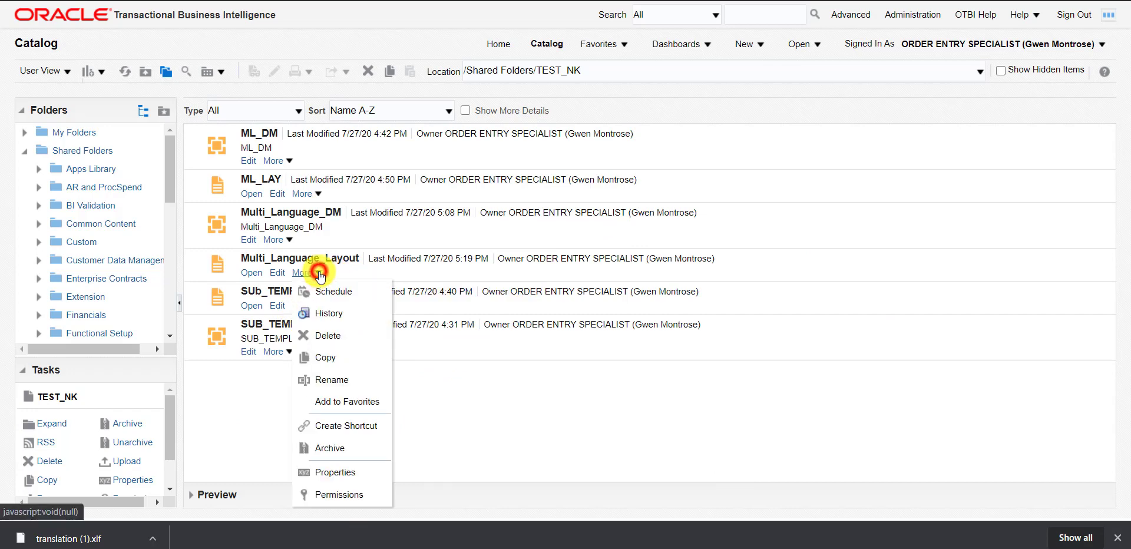
left_click(325, 314)
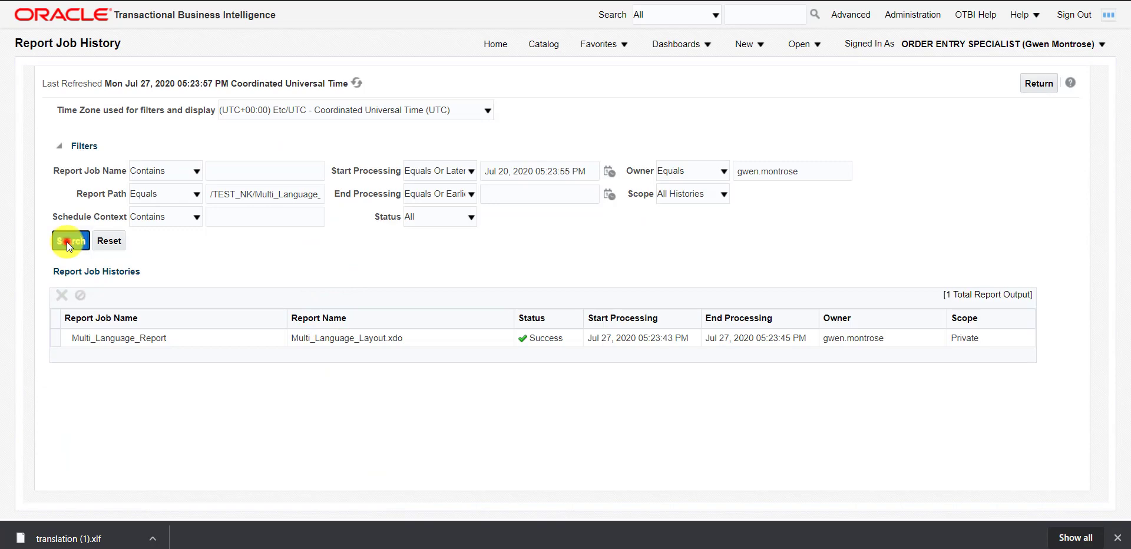
left_click(66, 241)
left_click(106, 337)
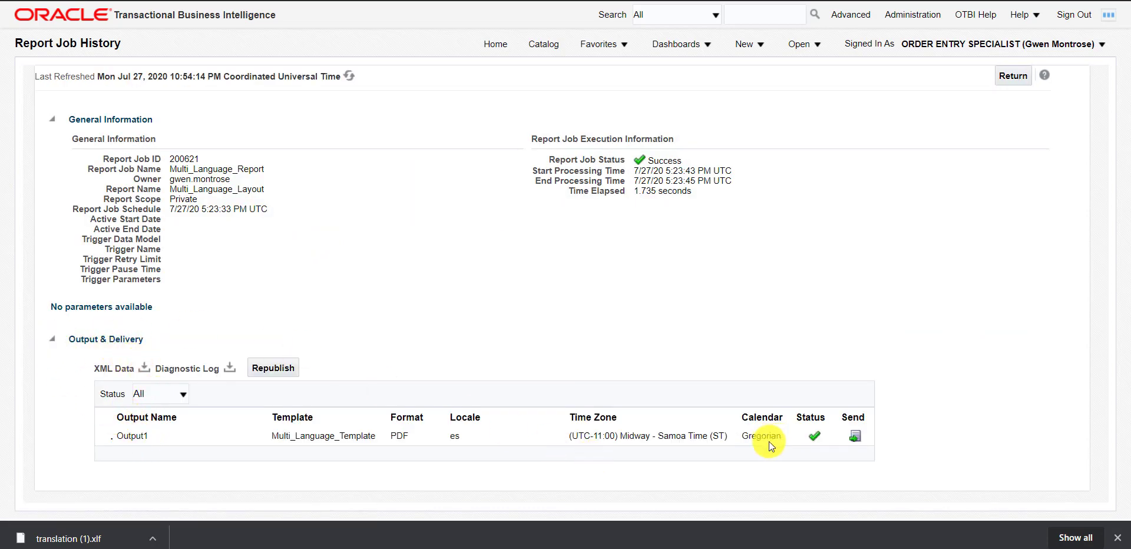
left_click(133, 436)
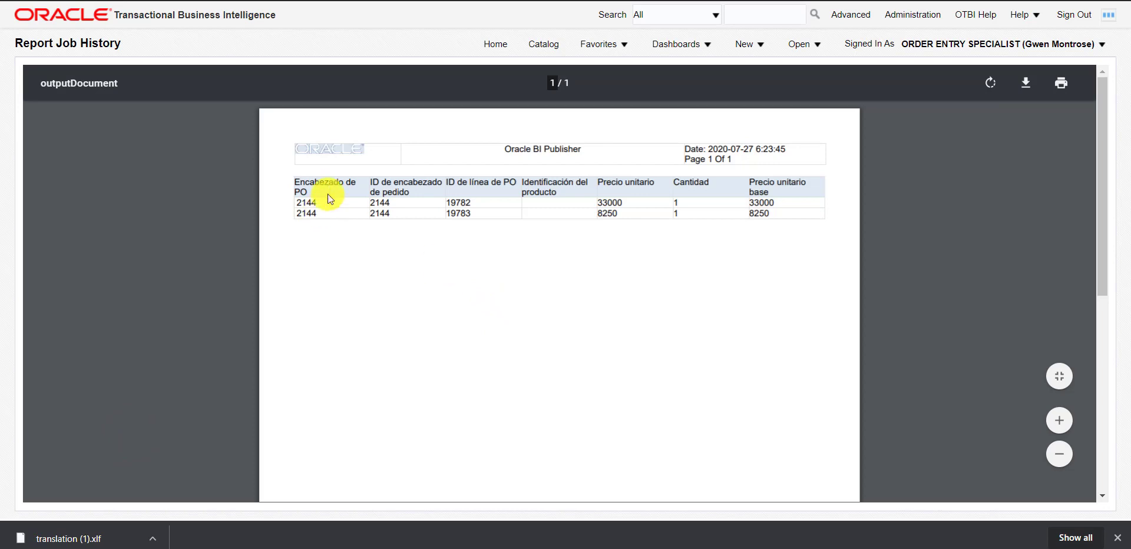
- Examine the translated column headings in the PDF output, from the PO header through to the base unit price
left_click_drag(316, 186, 294, 183)
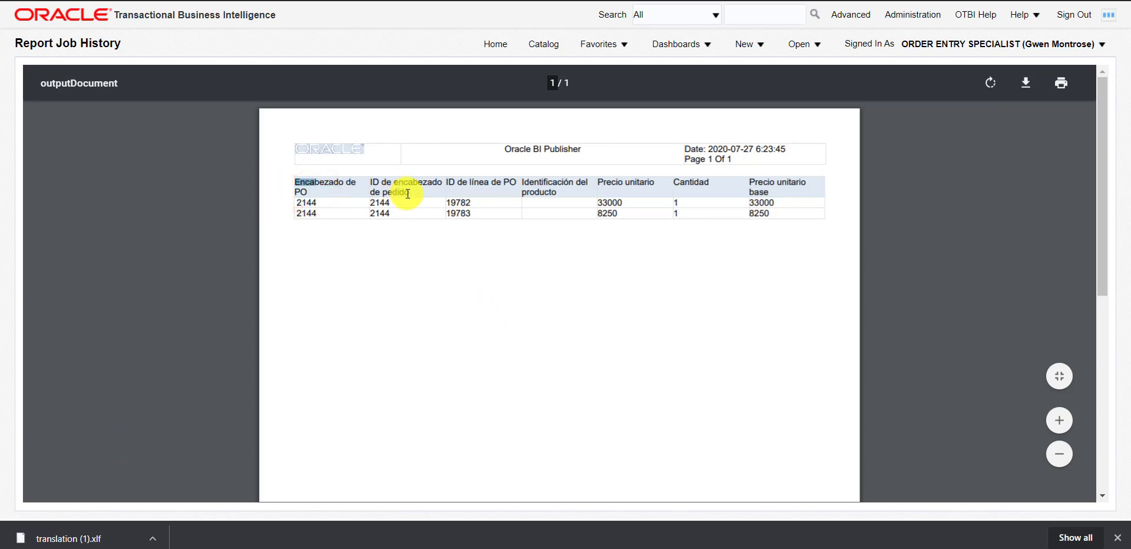
triple_click(408, 194)
double_click(480, 187)
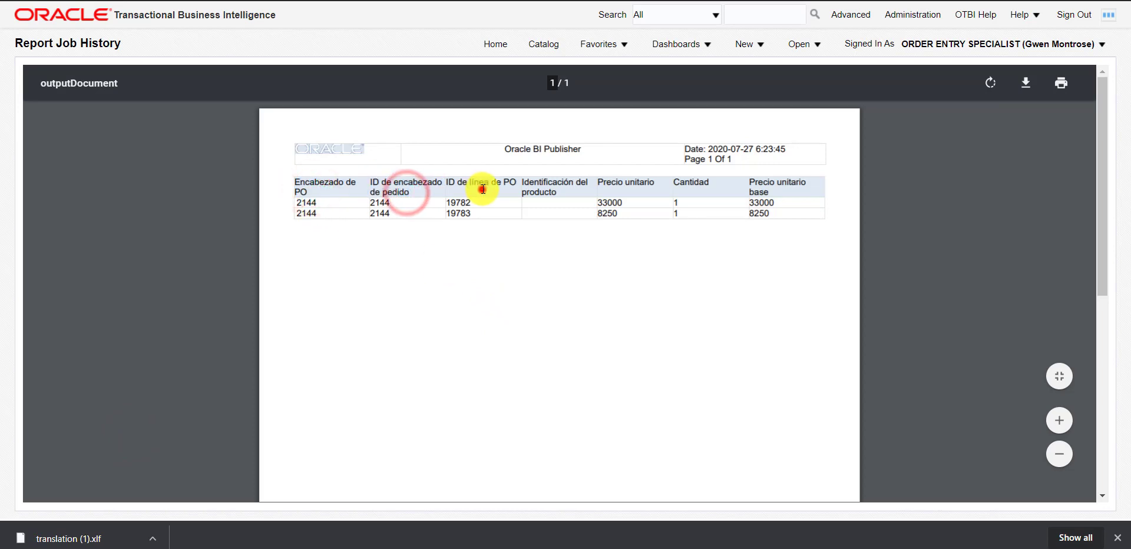
left_click(575, 184)
left_click(612, 184)
double_click(698, 184)
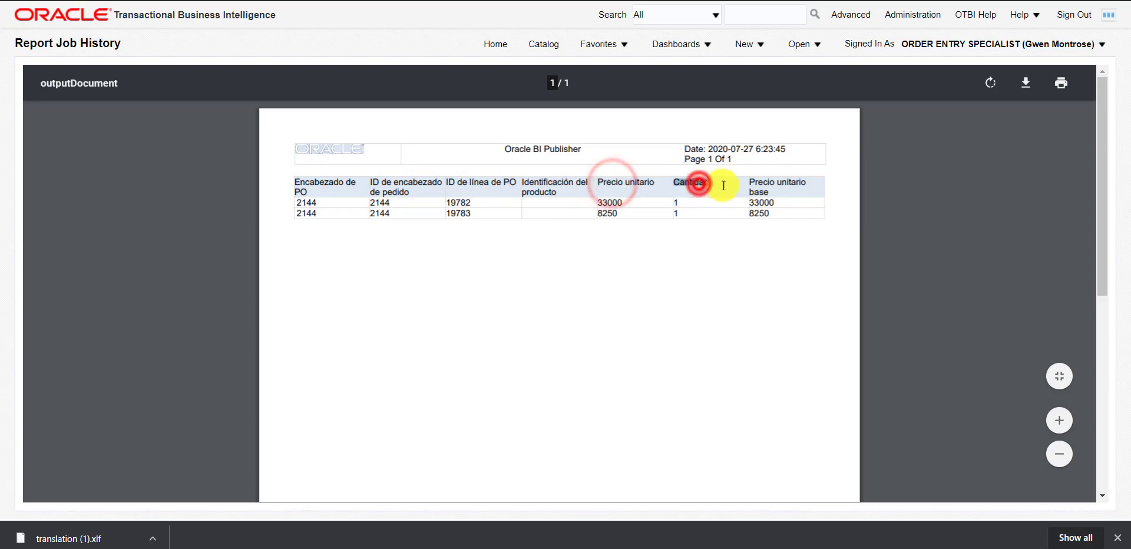
left_click(764, 185)
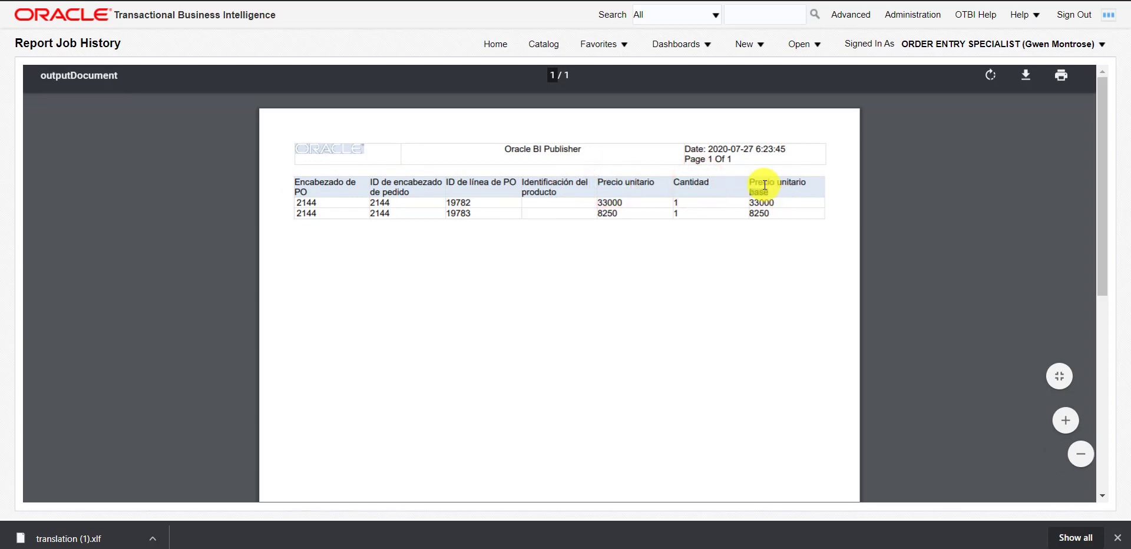